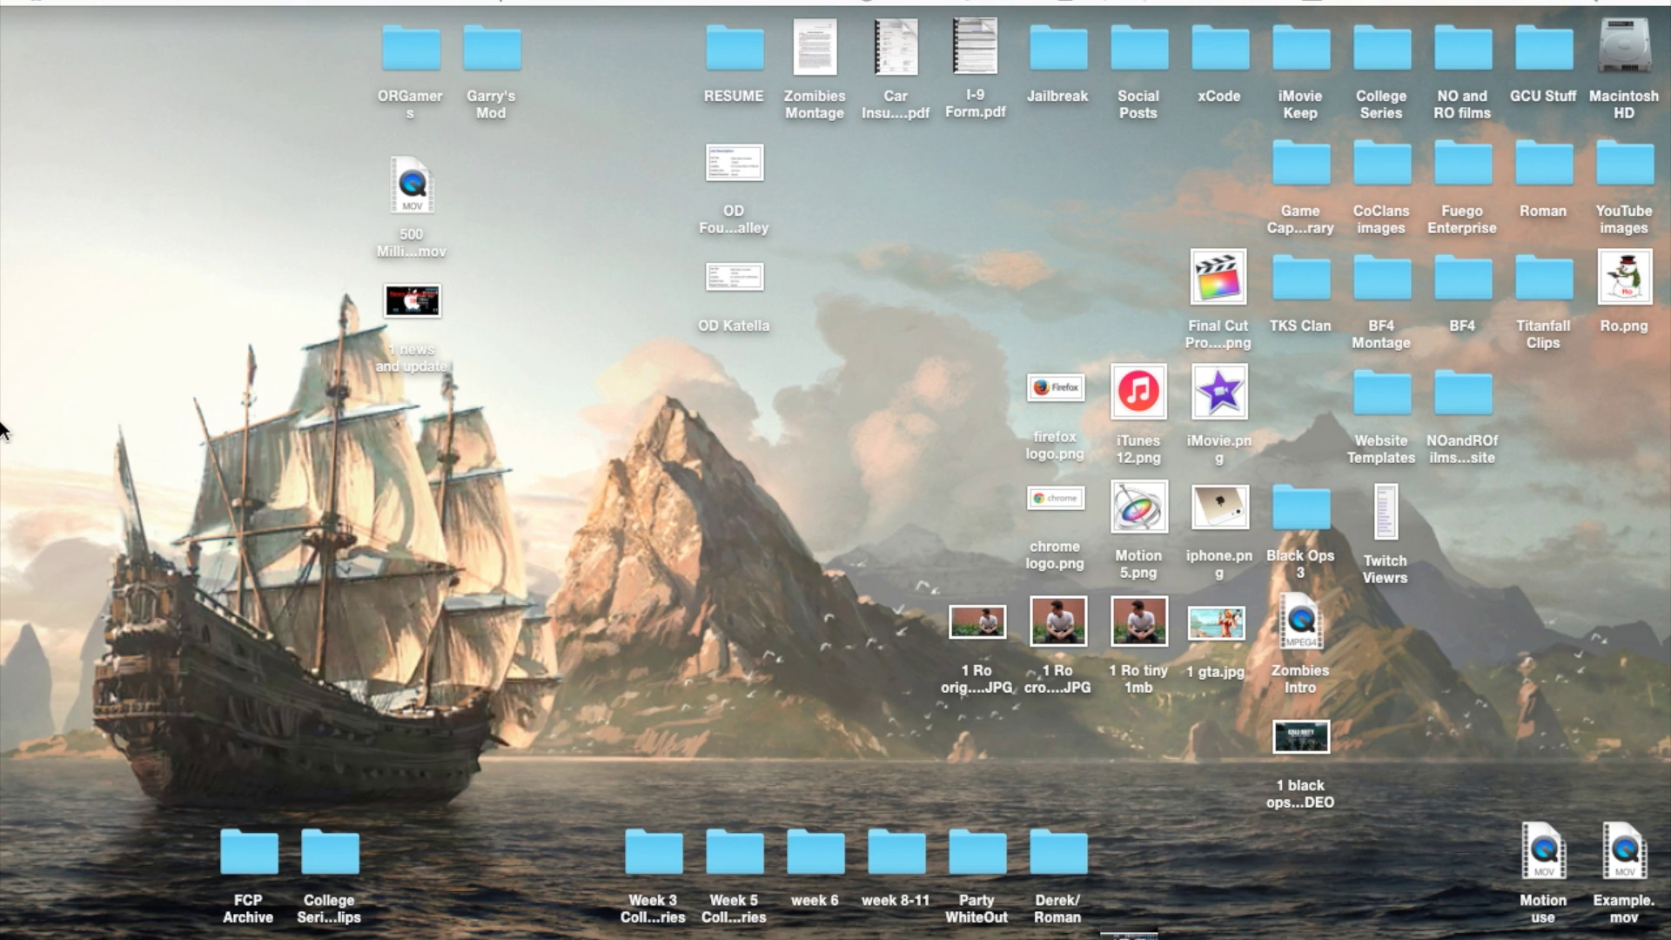
Step: Launch Final Cut Pro, select the 1 Example clip, and undo to remove the Rotate 3D title
mouse_move(11, 385)
click(13, 352)
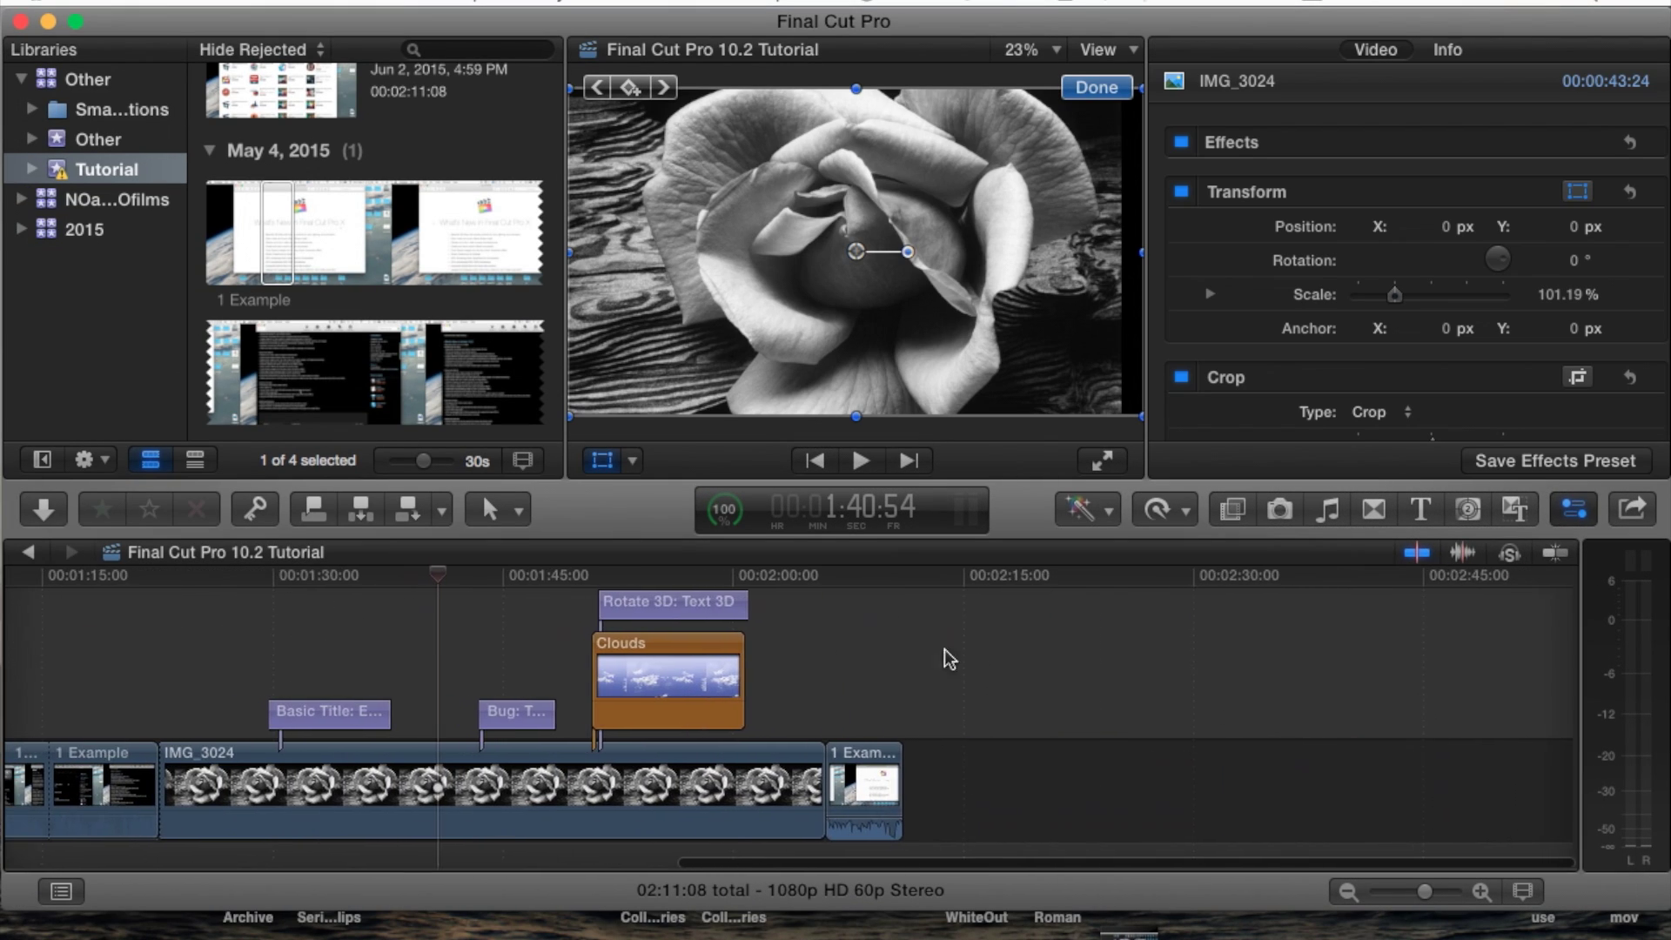
click(870, 756)
click(911, 689)
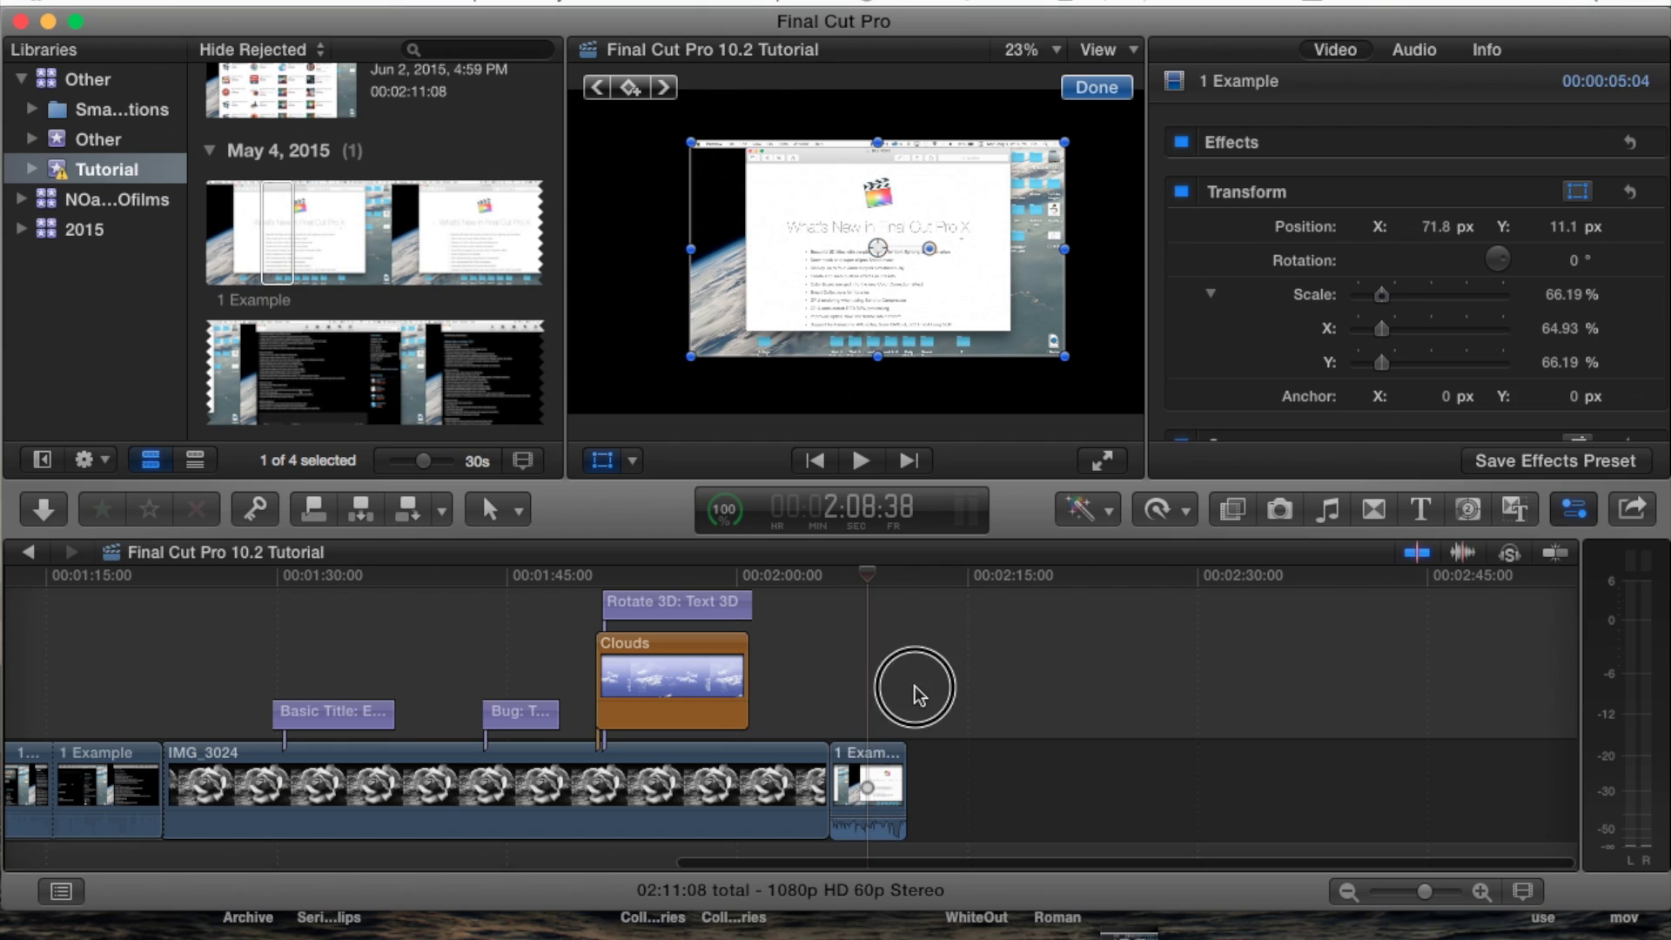
click(874, 754)
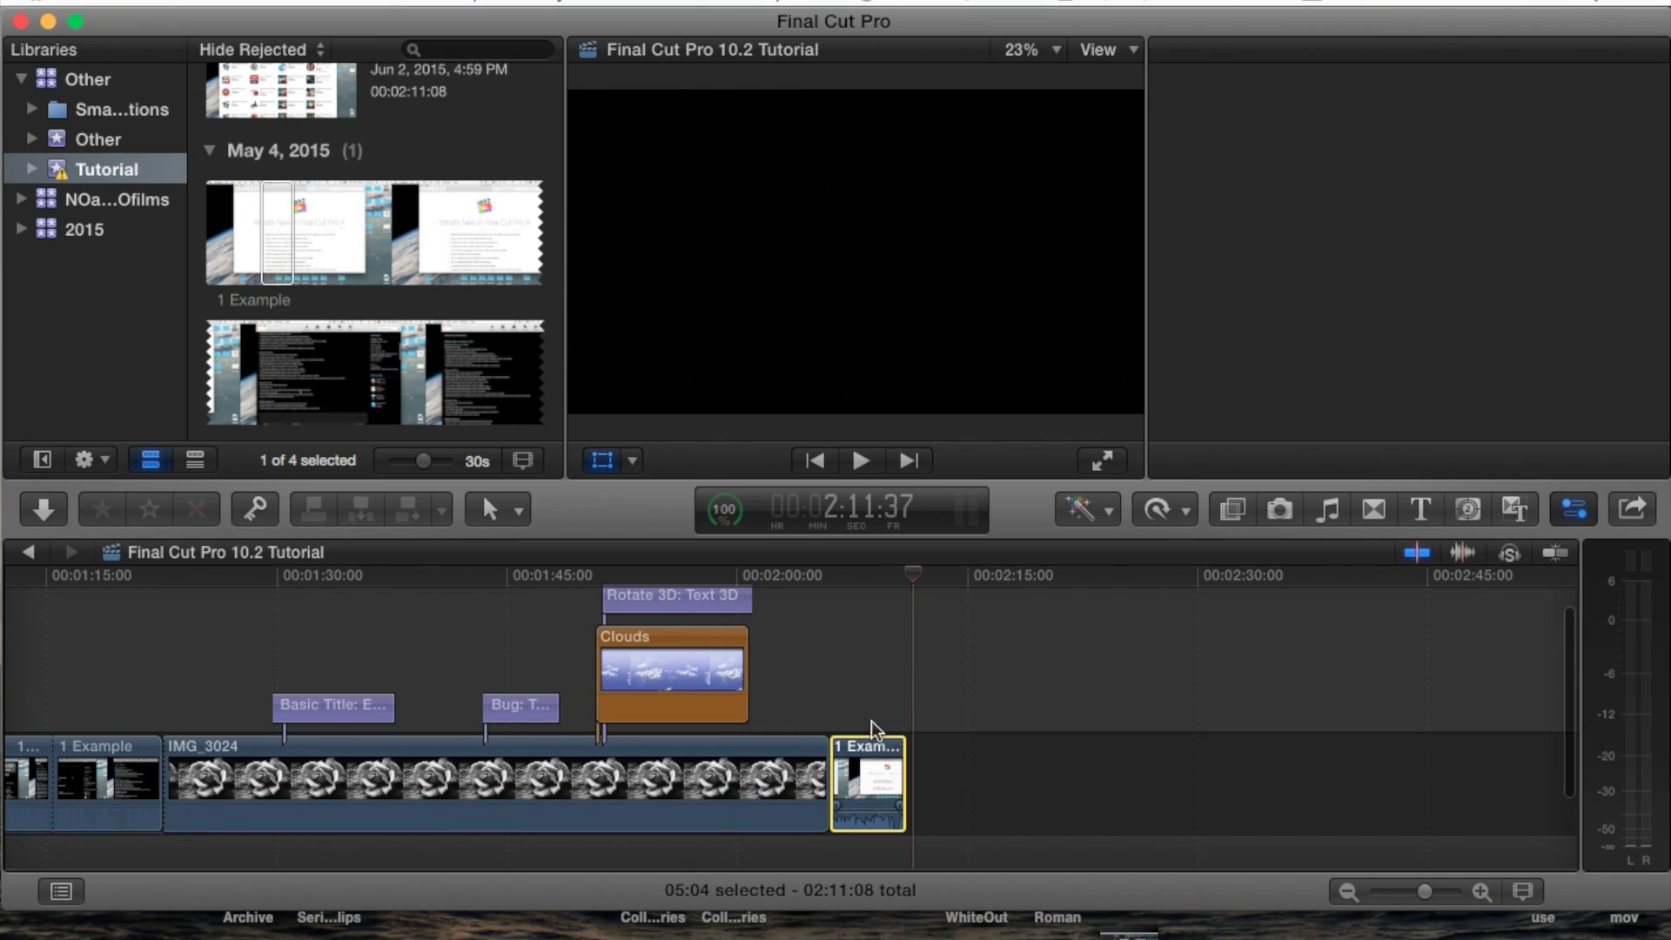
drag(921, 578, 875, 581)
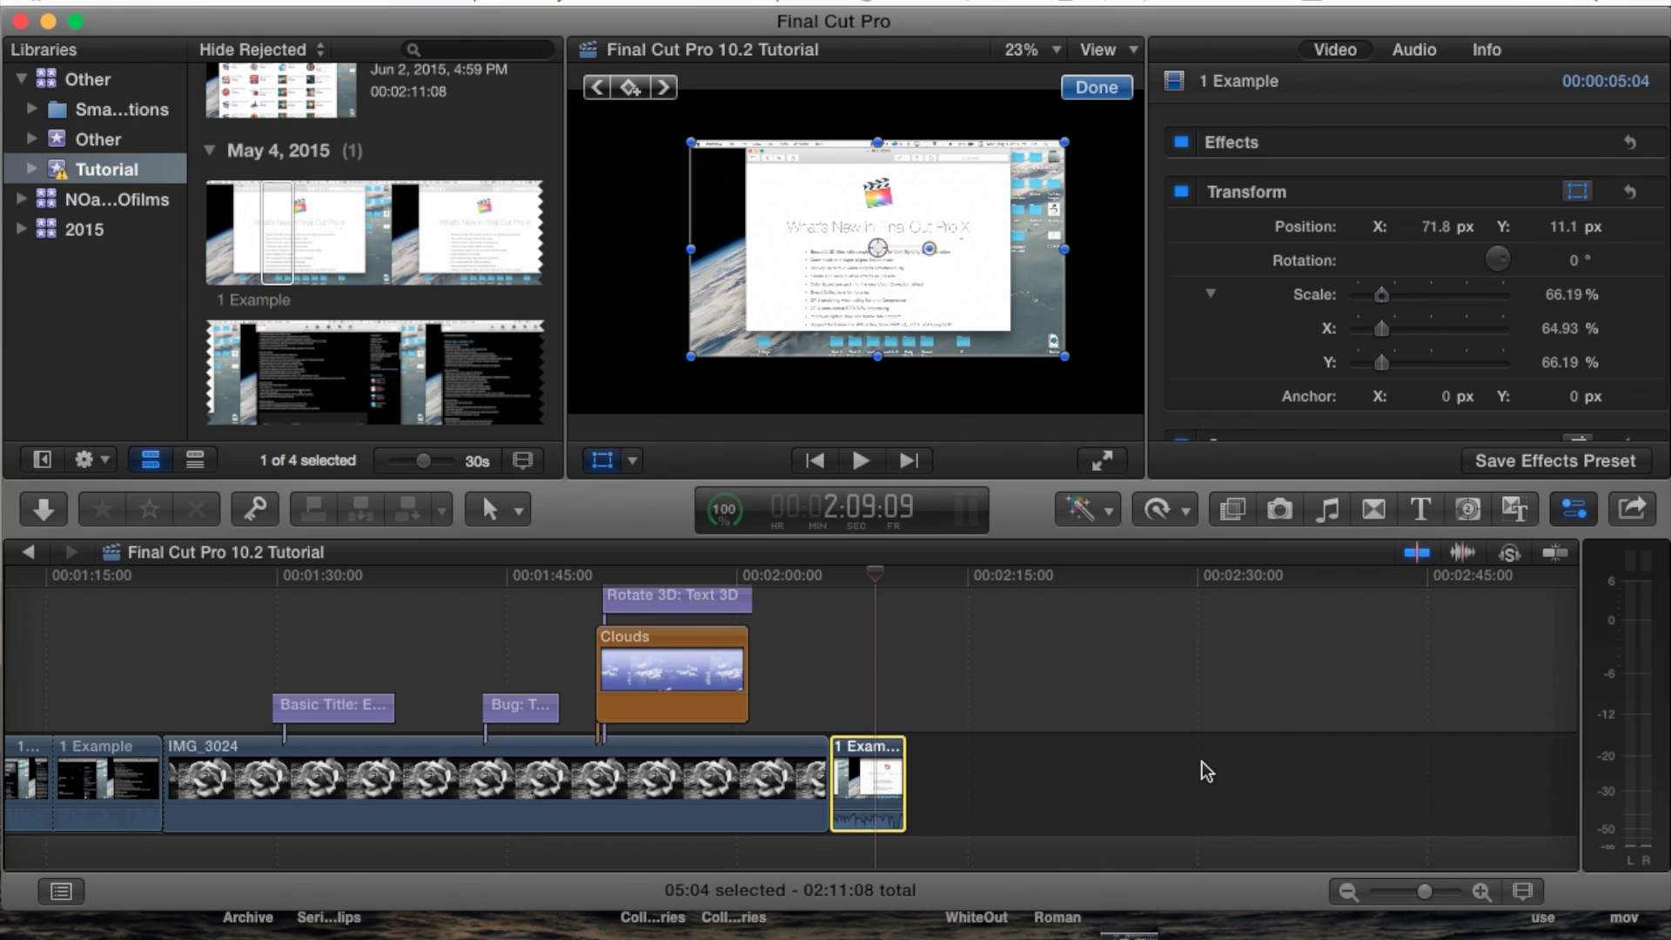
click(1226, 707)
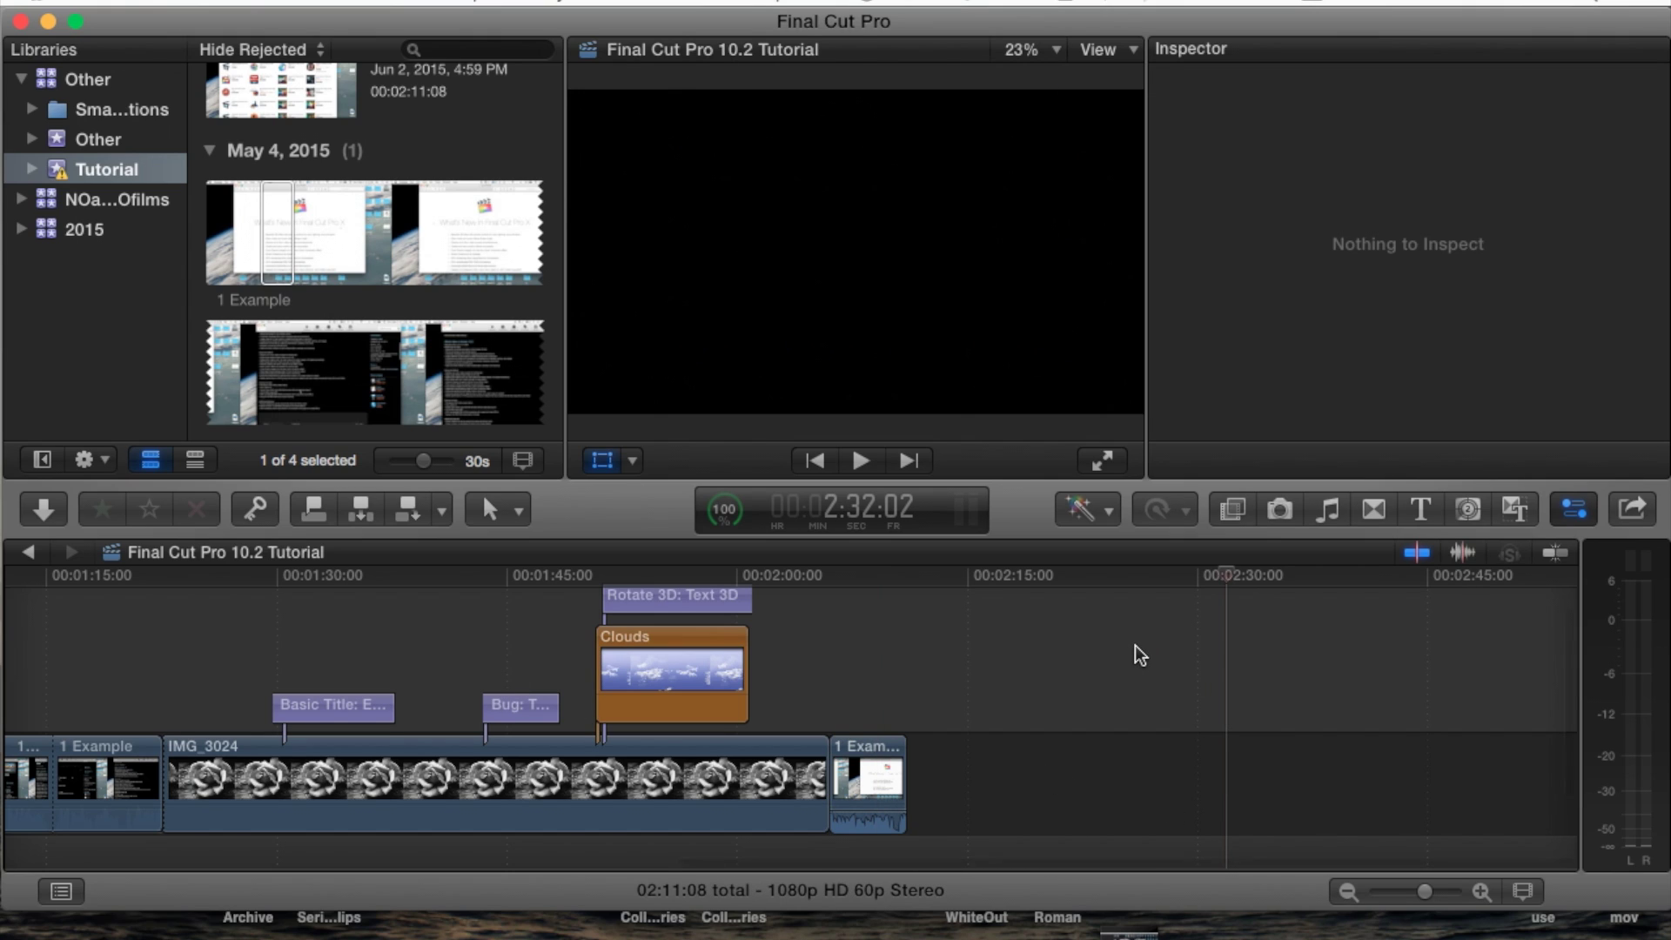
key(super+z)
Step: Reset the 1 Example clip's Transform to 100% scale and 0 px position
click(867, 626)
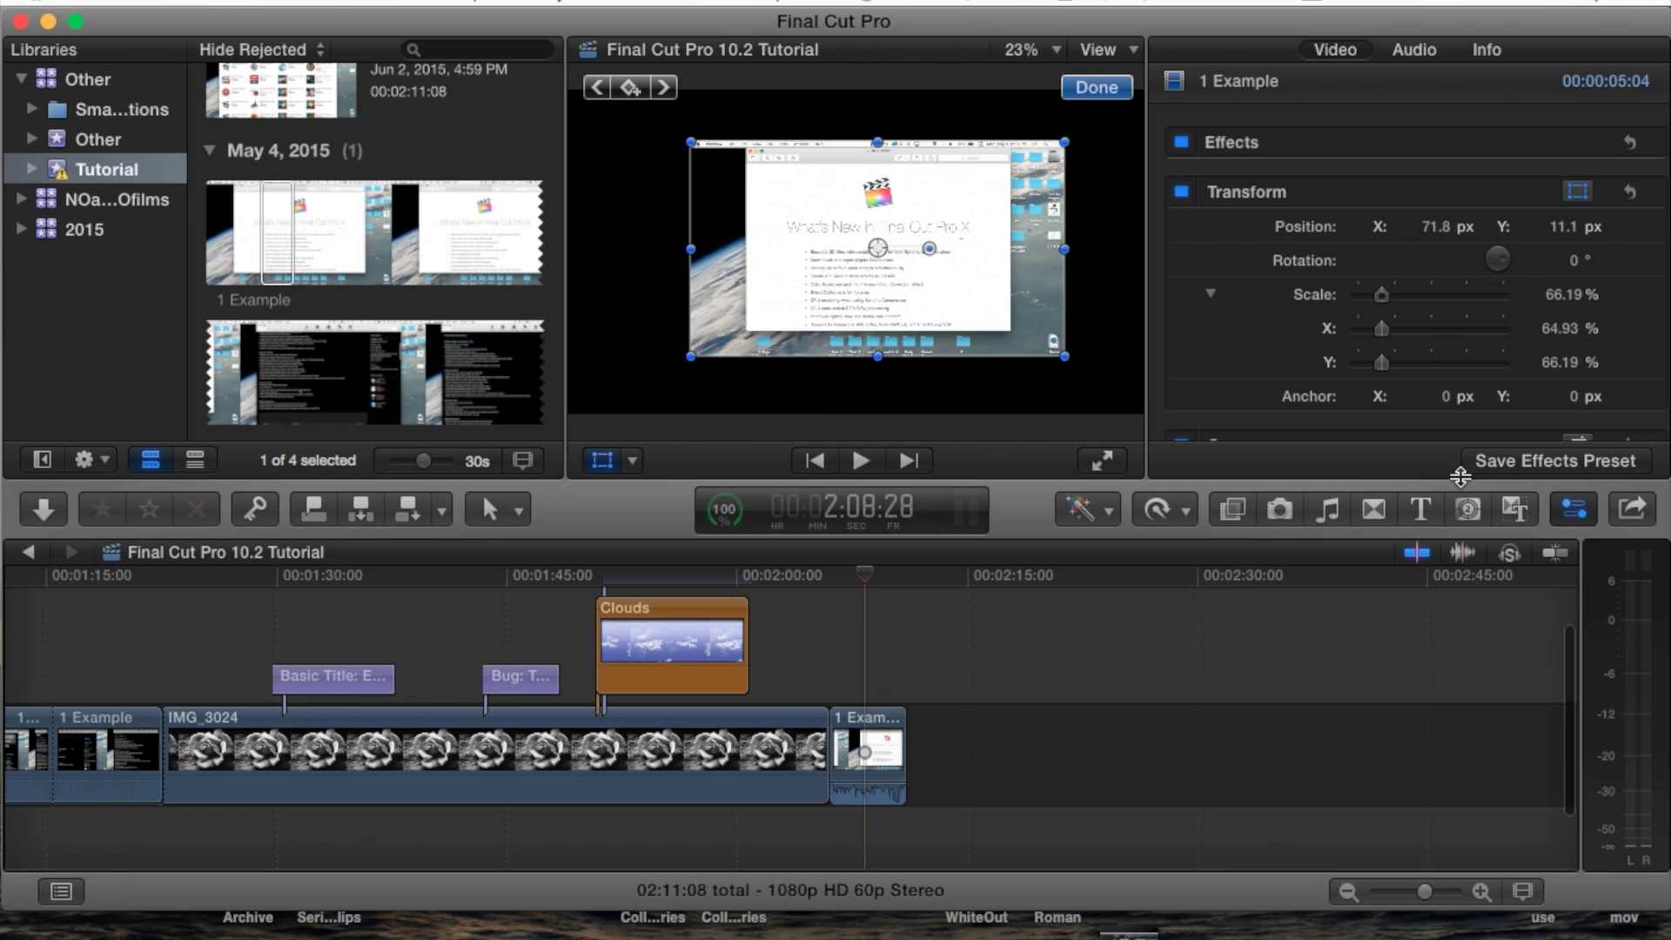
click(864, 736)
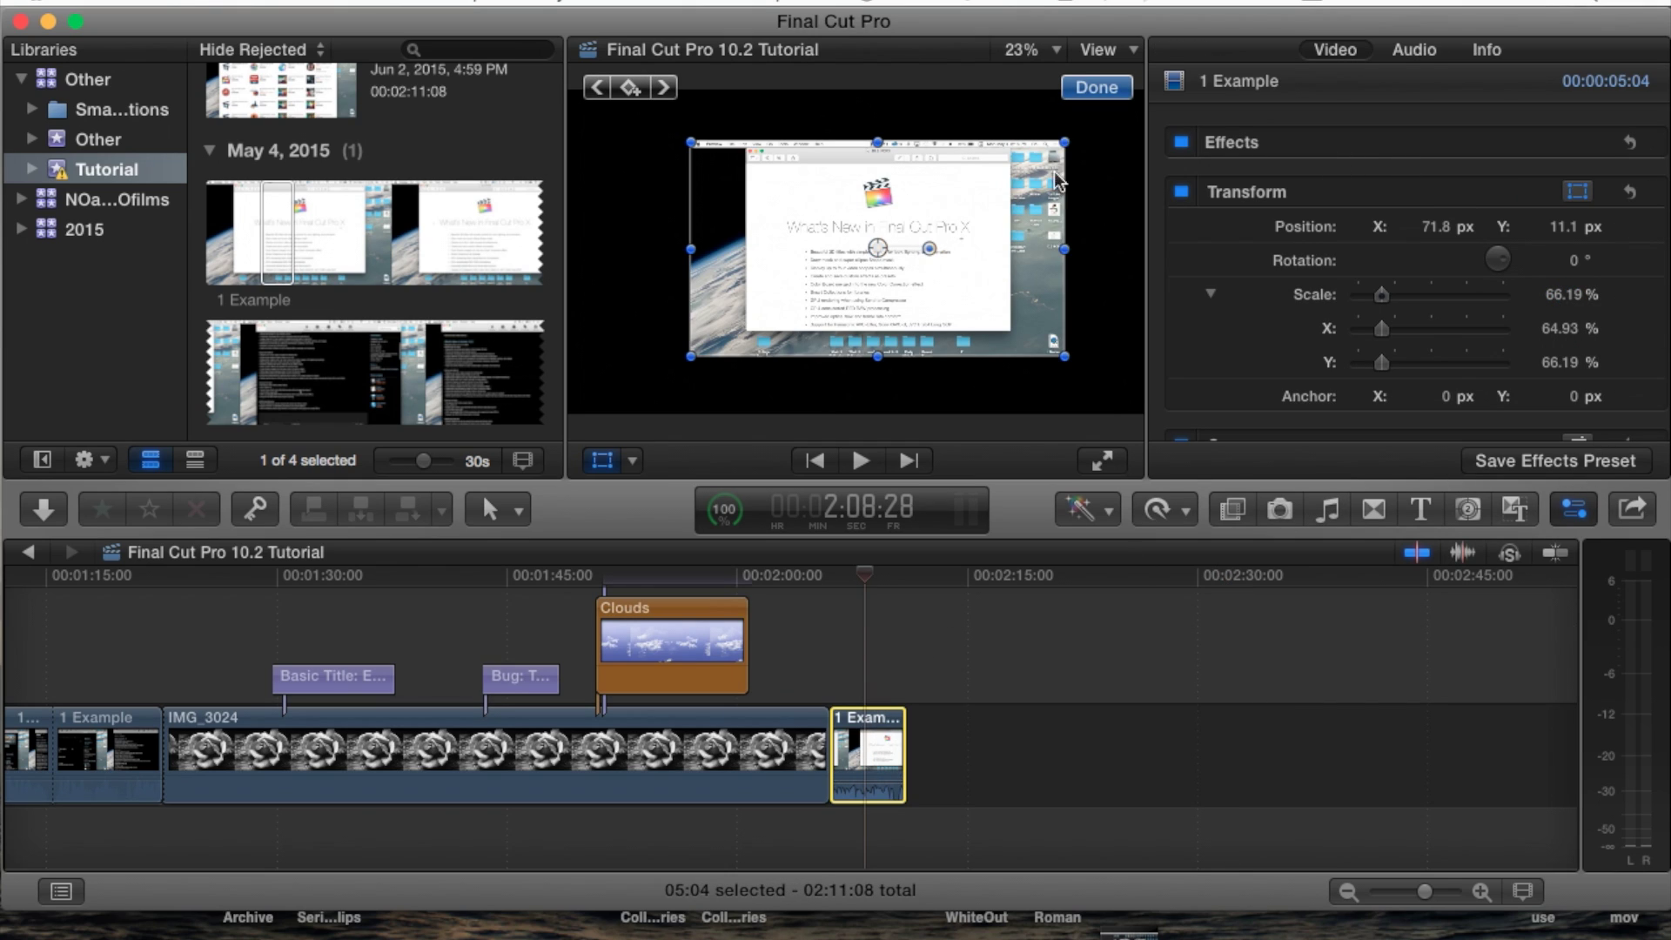
scroll(1374, 199, down, 1)
scroll(1371, 195, down, 1)
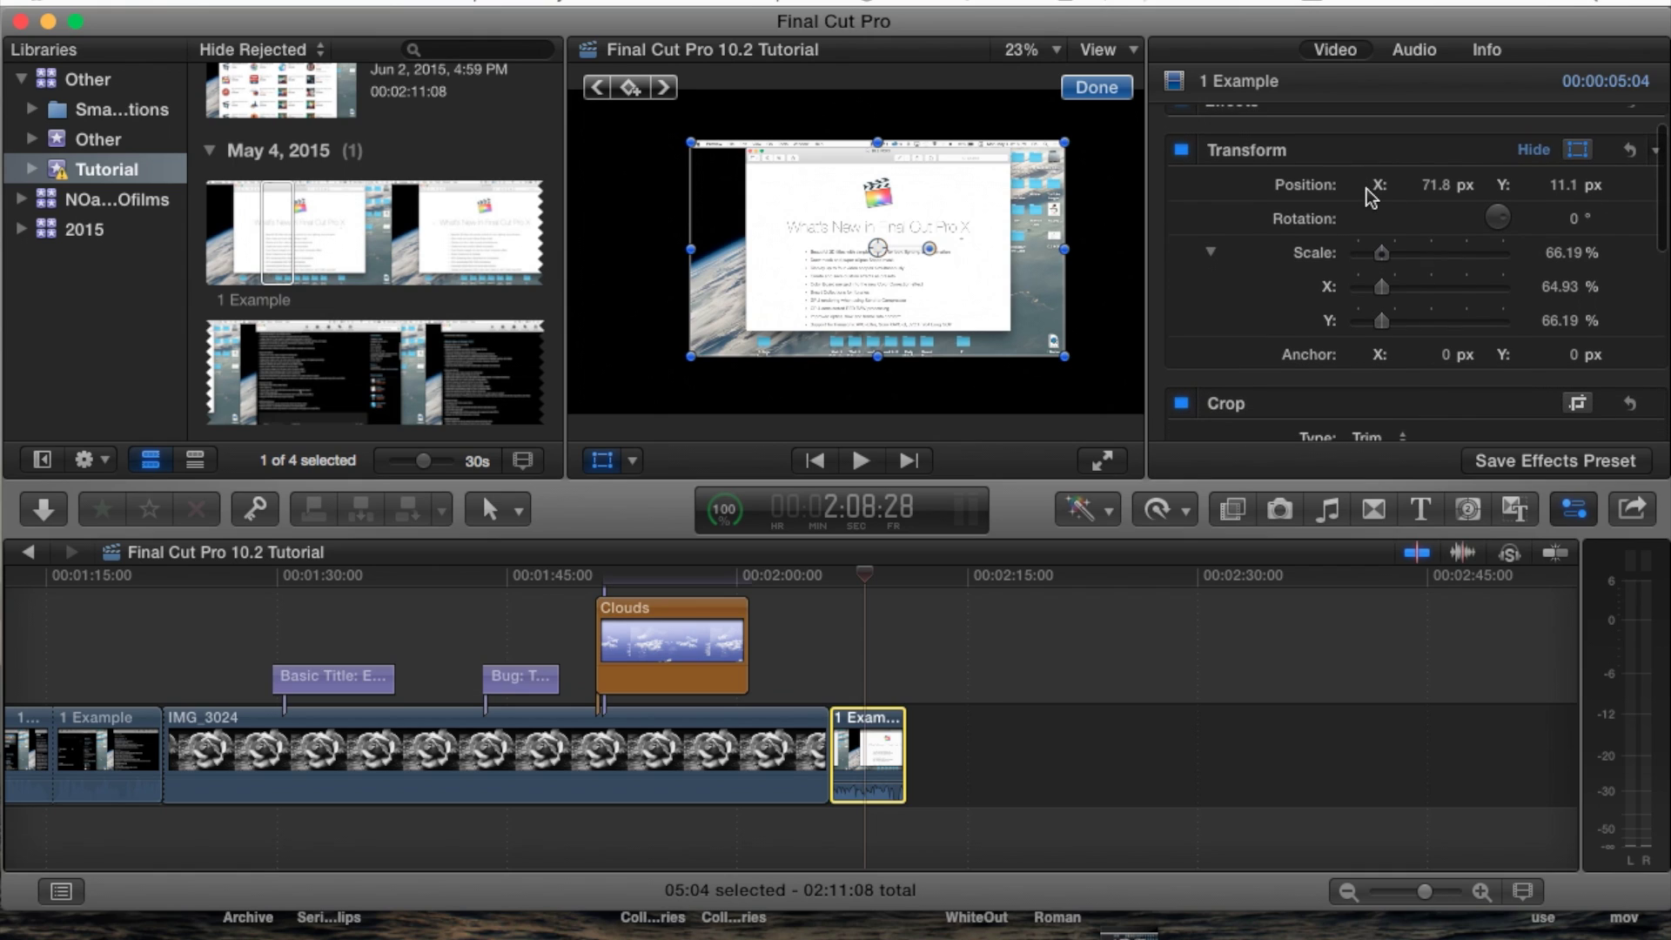
scroll(1367, 188, up, 1)
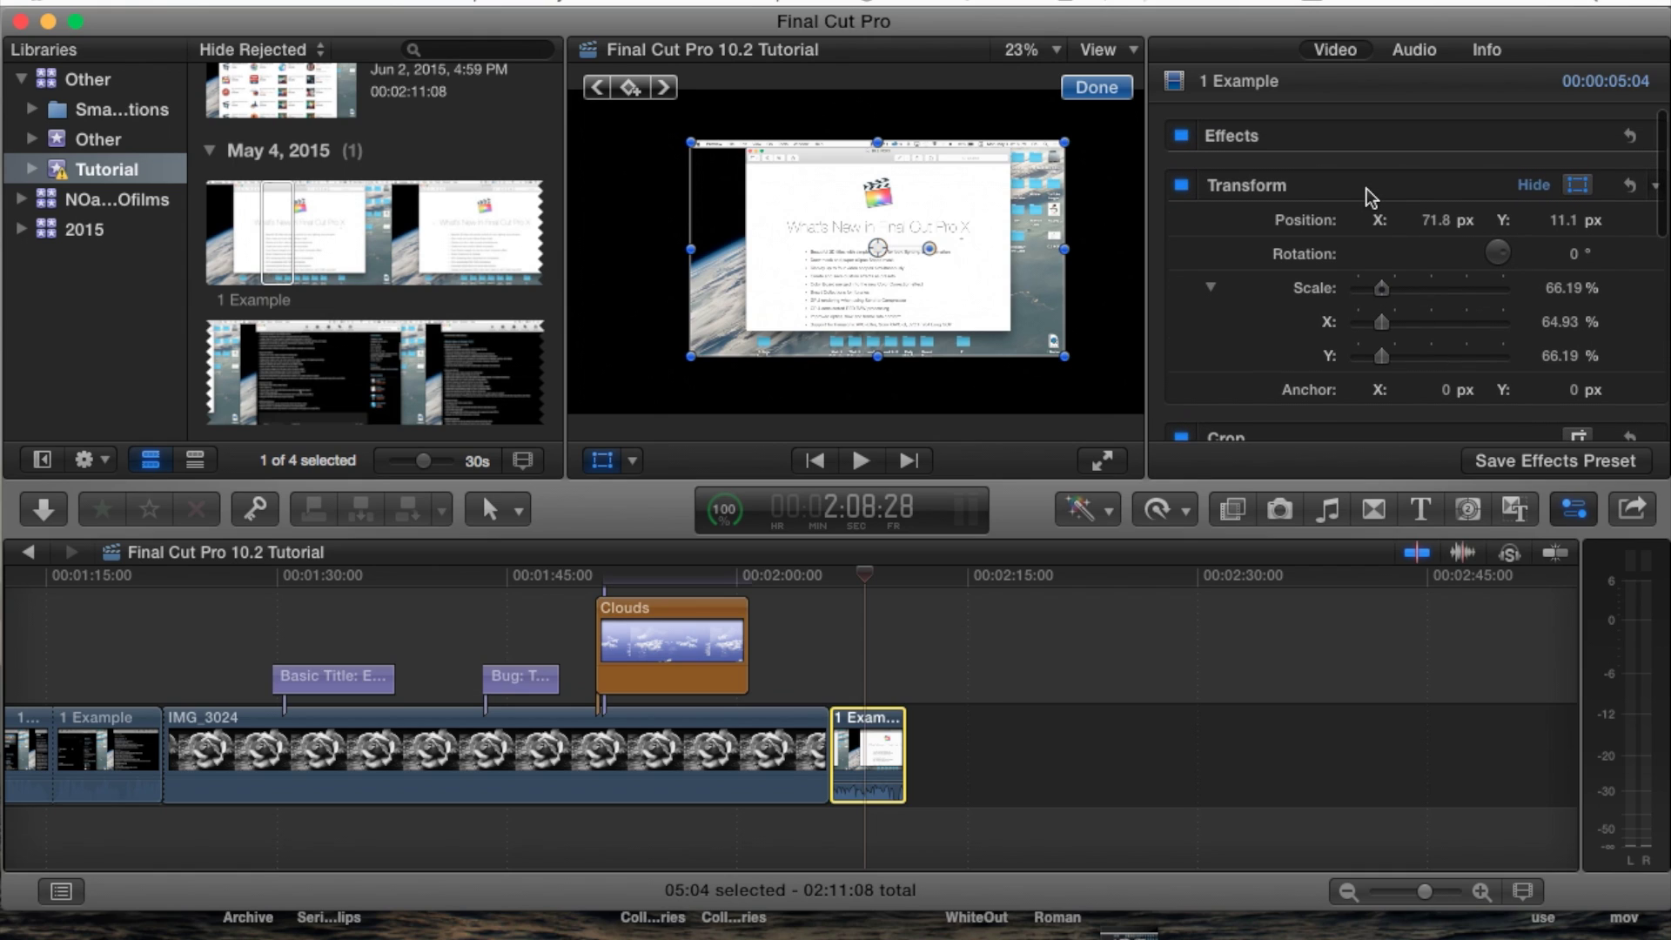
click(1631, 186)
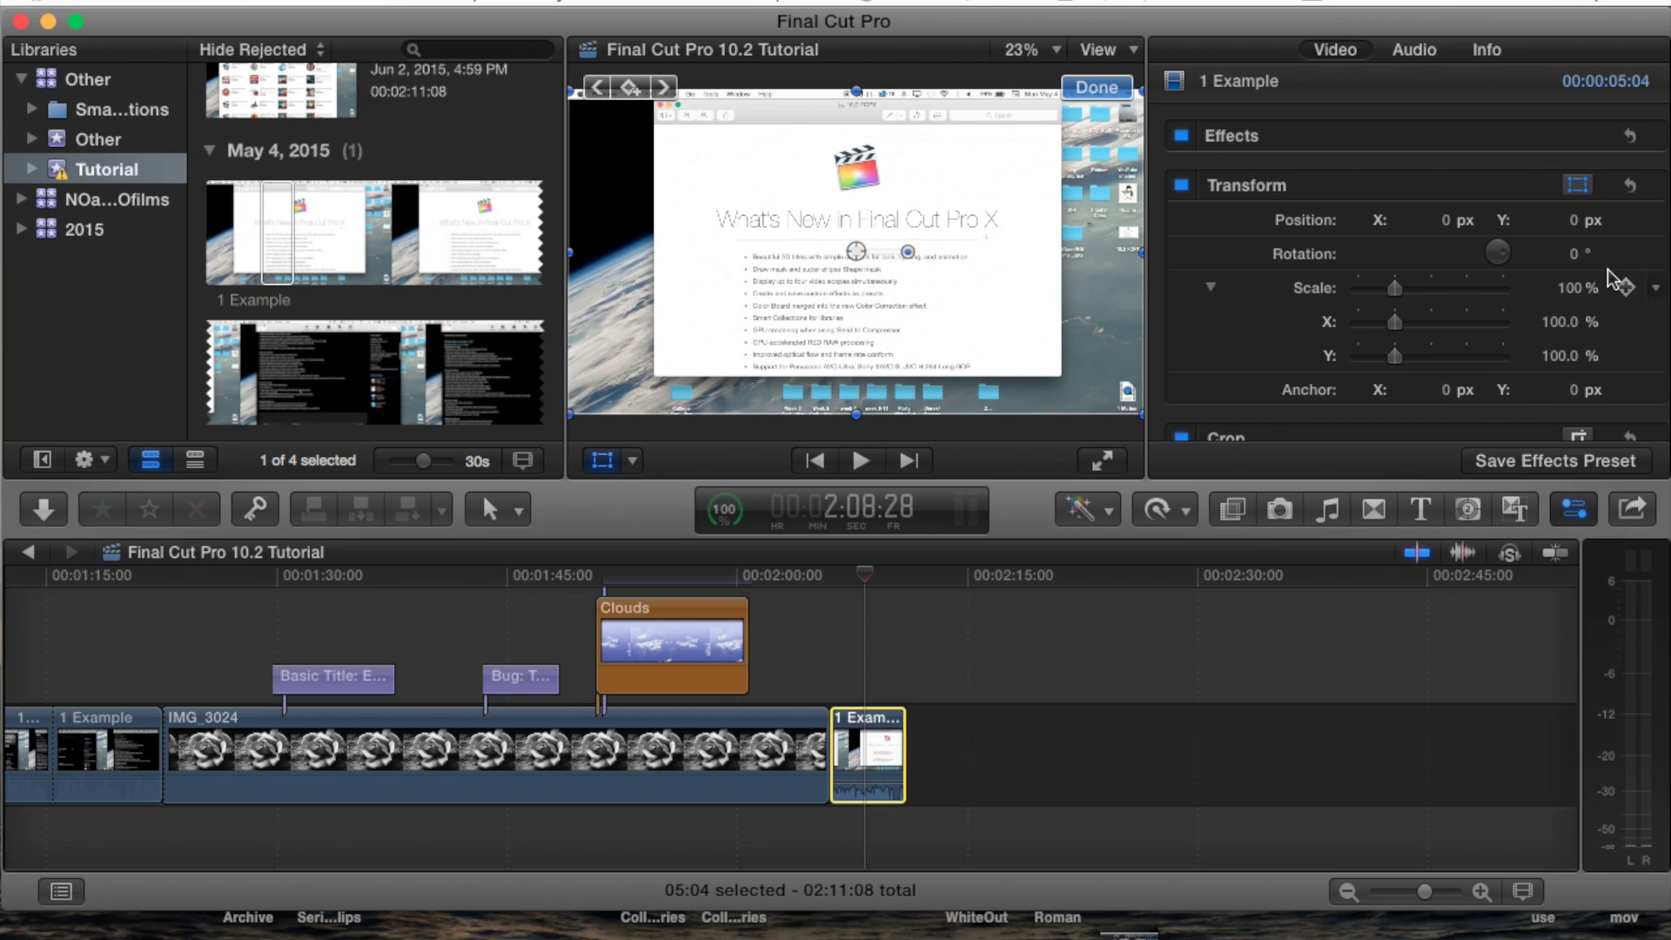
scroll(1617, 277, down, 5)
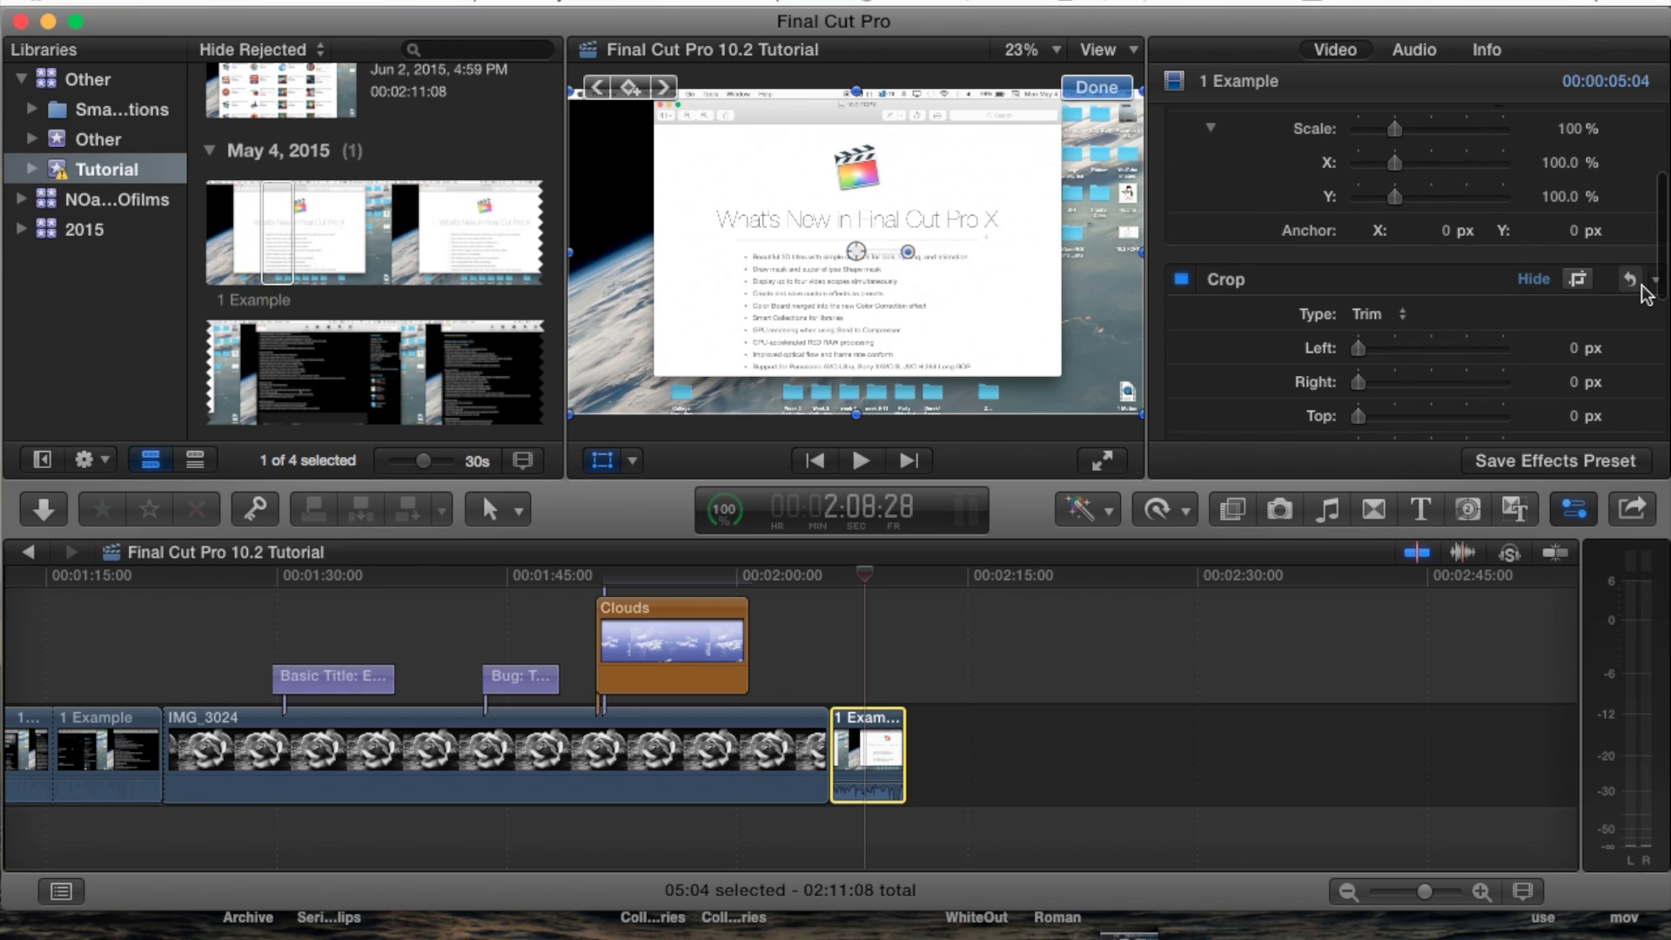
scroll(1632, 289, up, 5)
Step: Collapse the Transform section and switch the 1 Example clip's crop type to Crop
click(1574, 510)
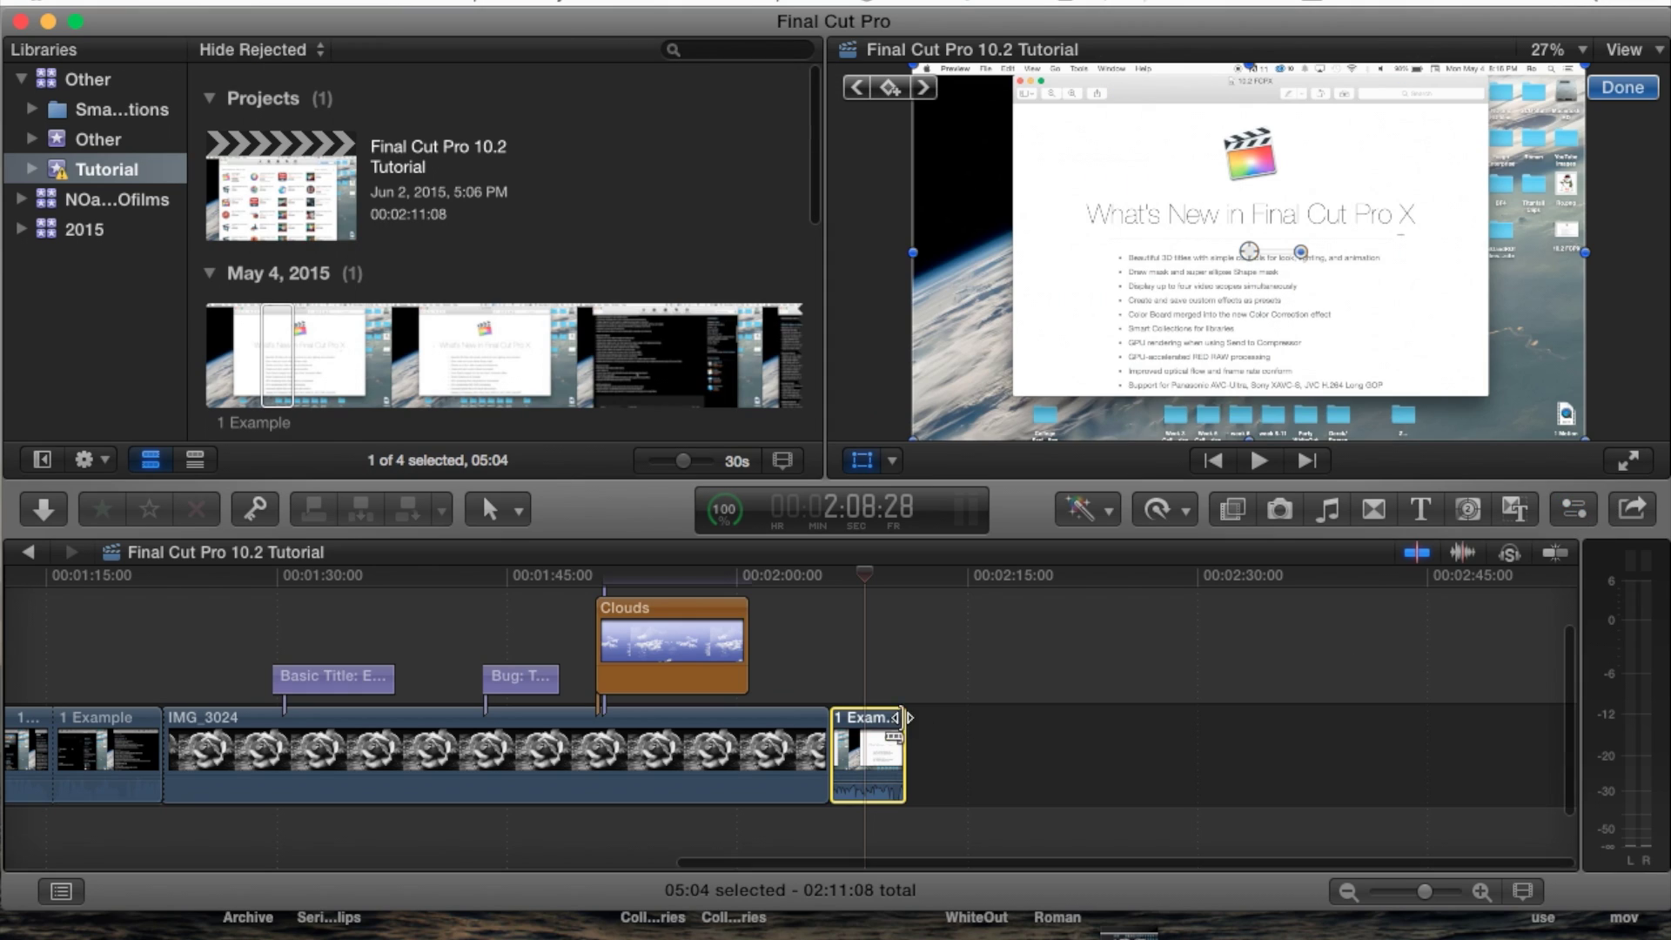
click(1575, 514)
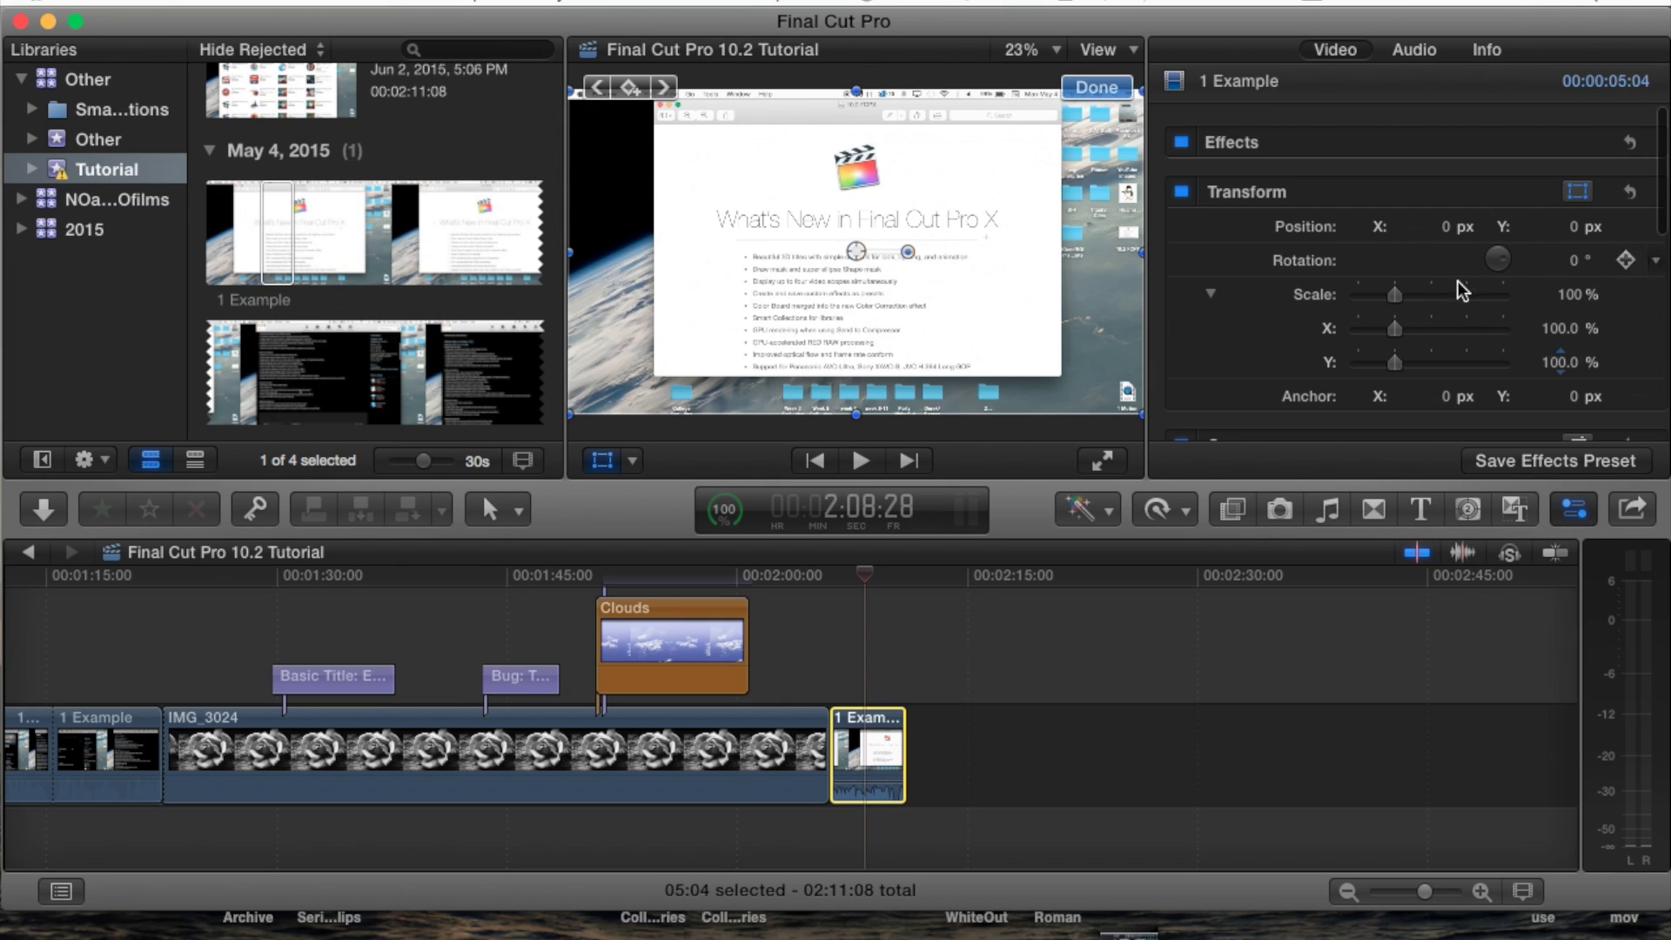
scroll(1448, 287, down, 2)
scroll(1393, 226, up, 2)
click(1538, 190)
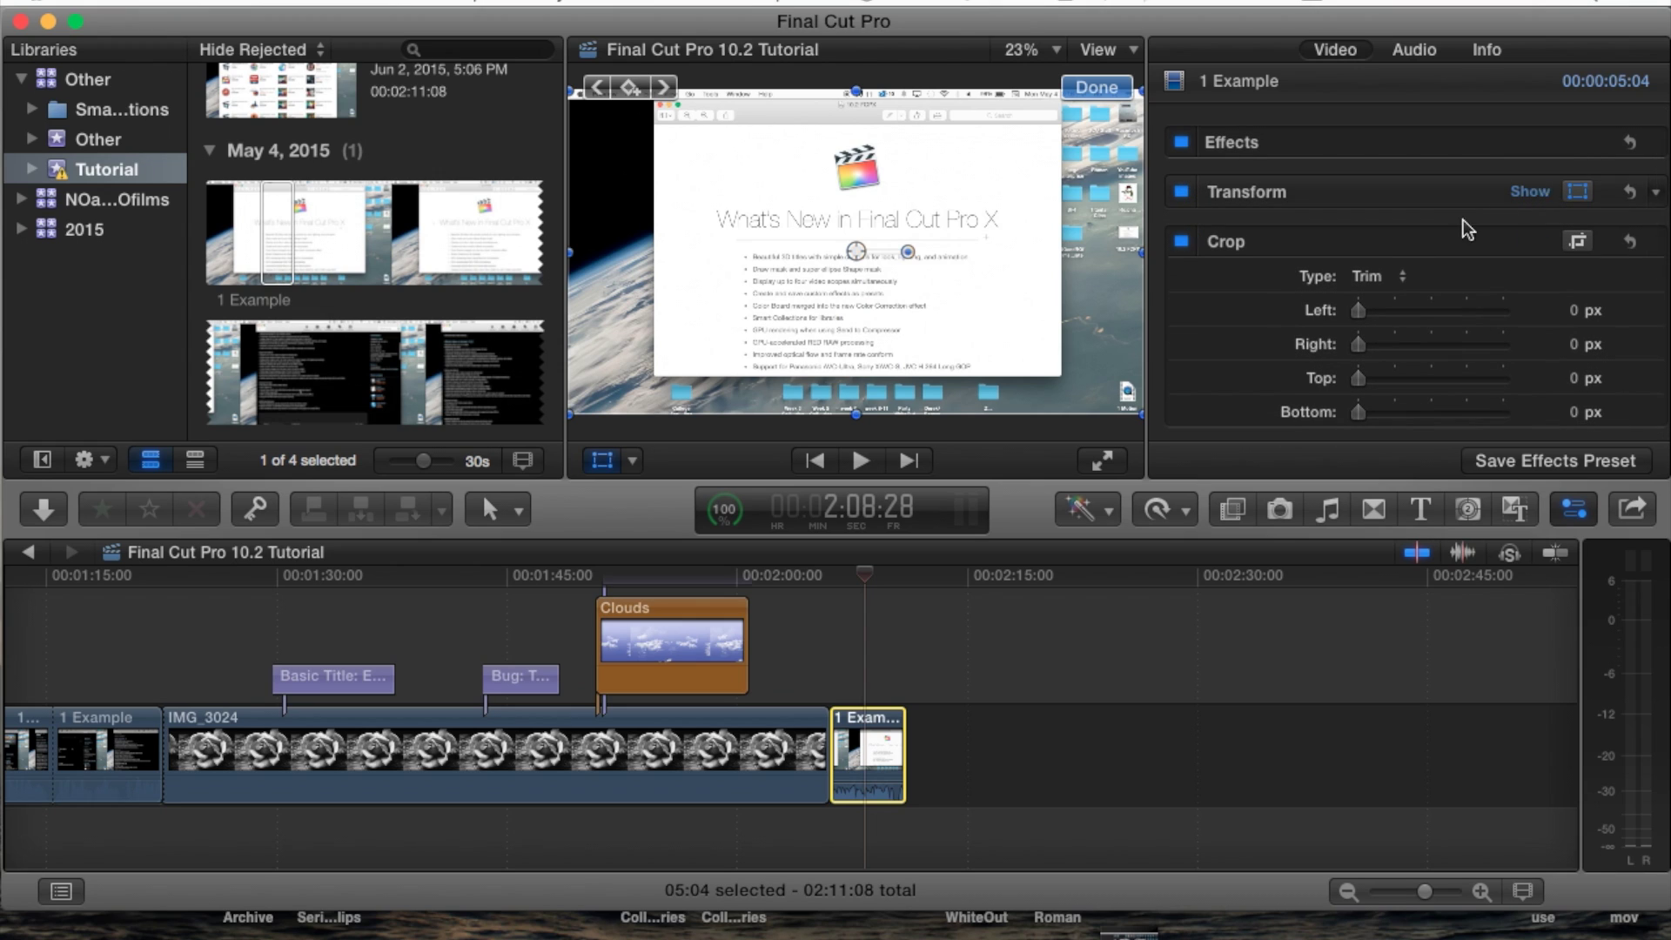
scroll(1390, 267, down, 2)
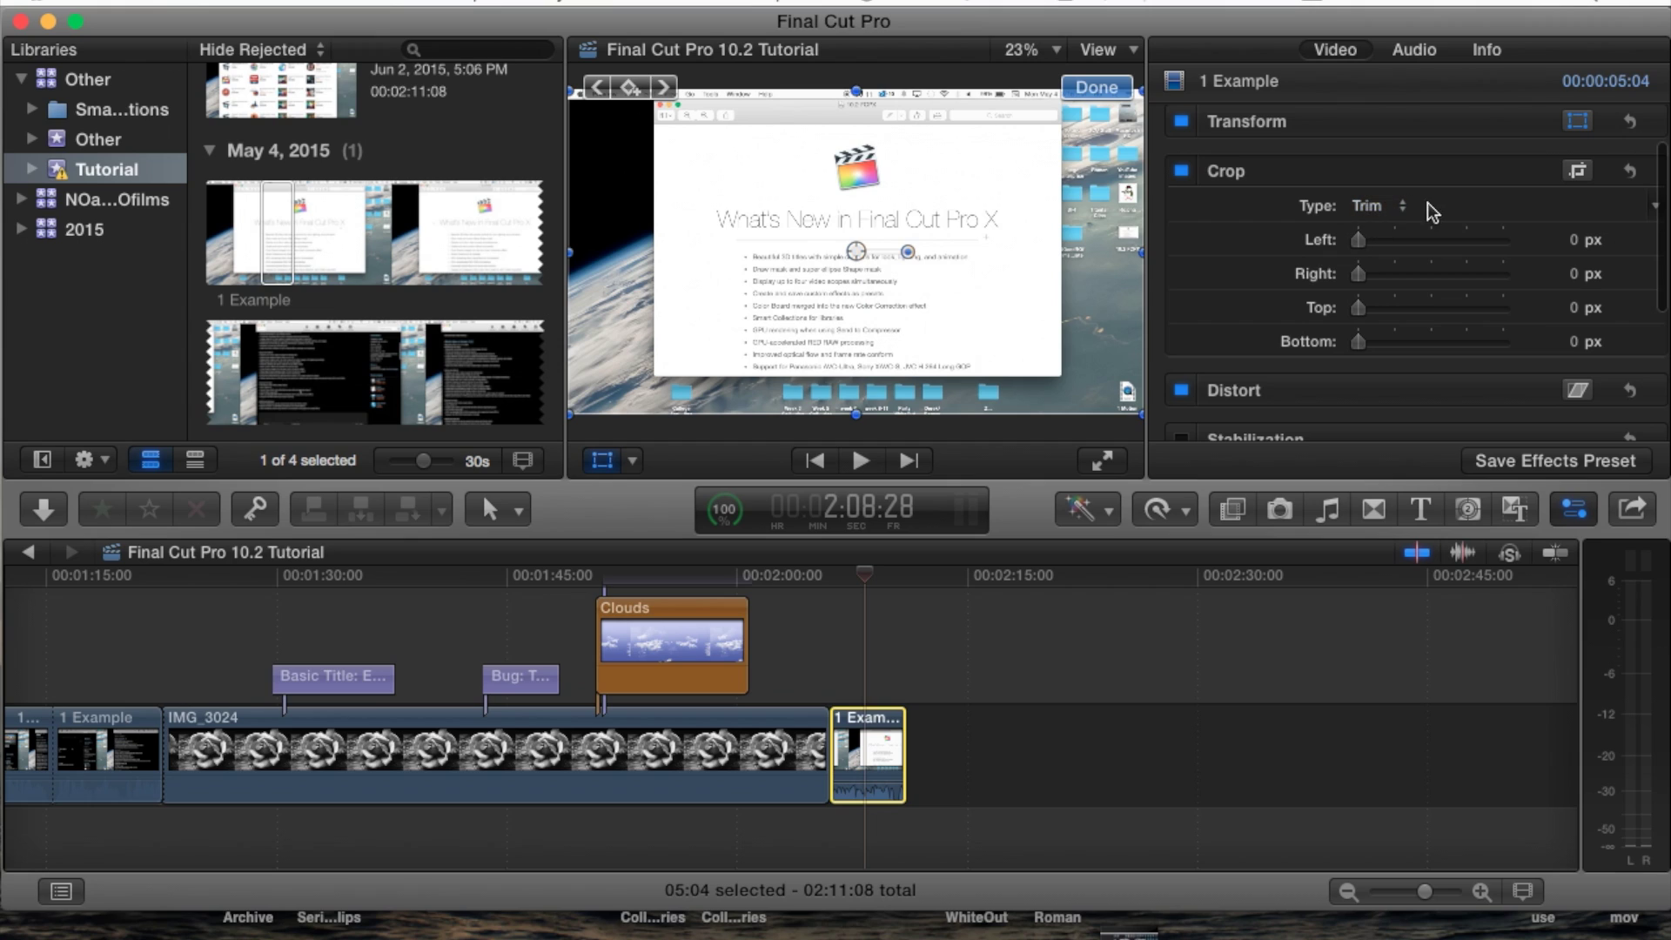
click(1393, 203)
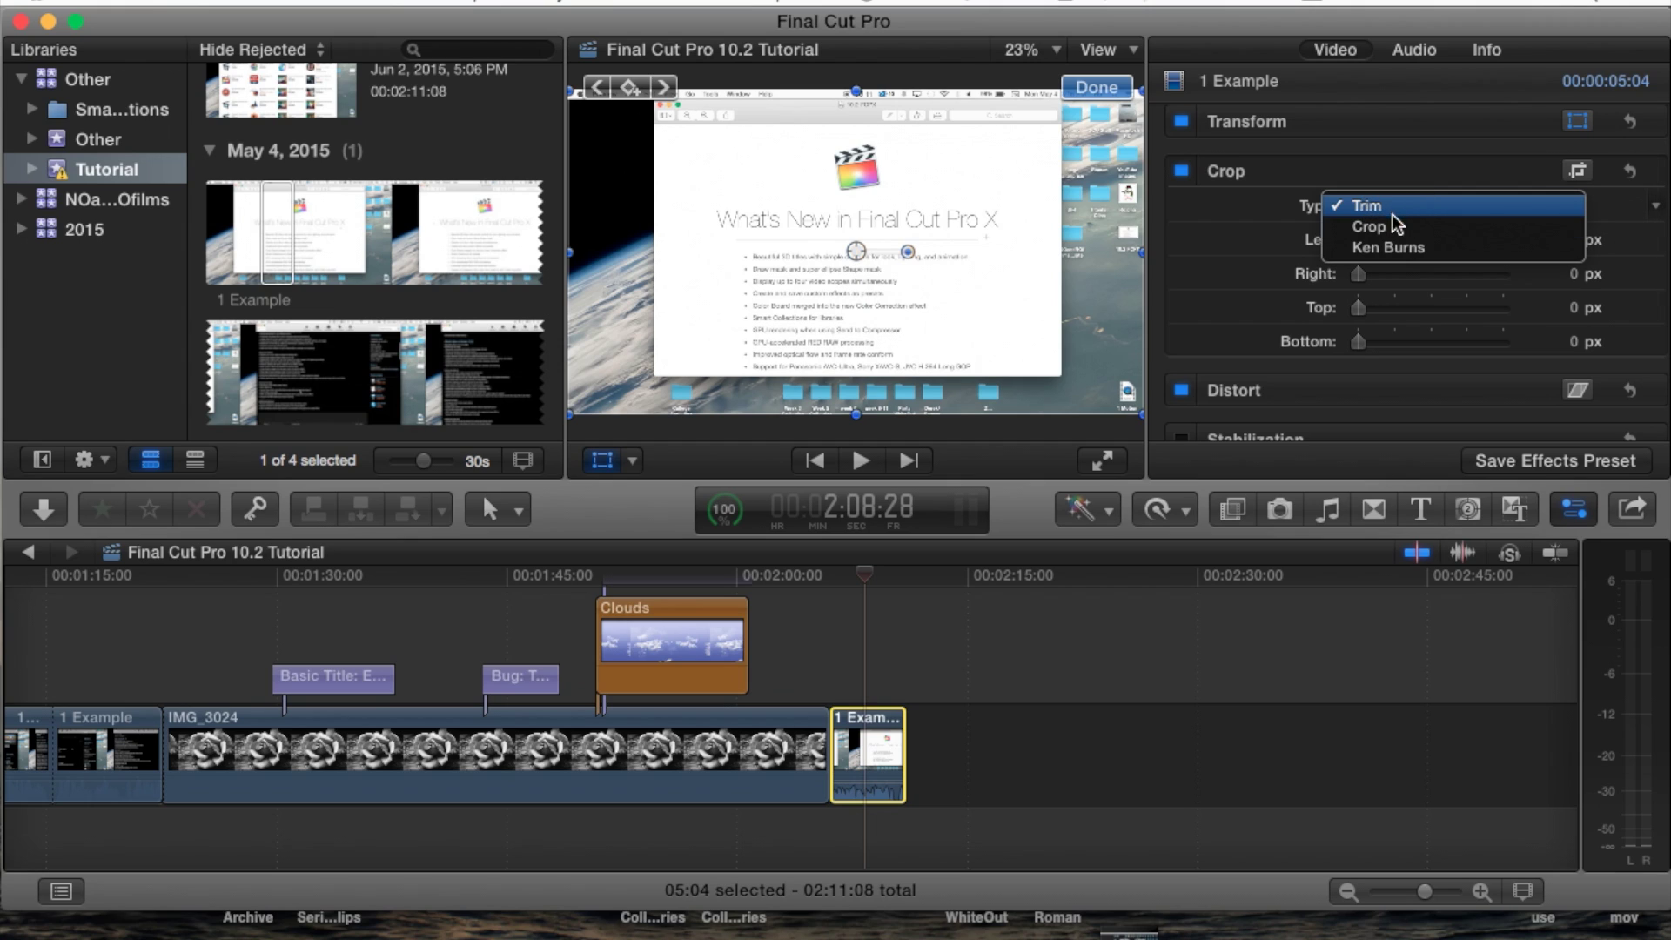
click(1391, 222)
scroll(1469, 201, up, 1)
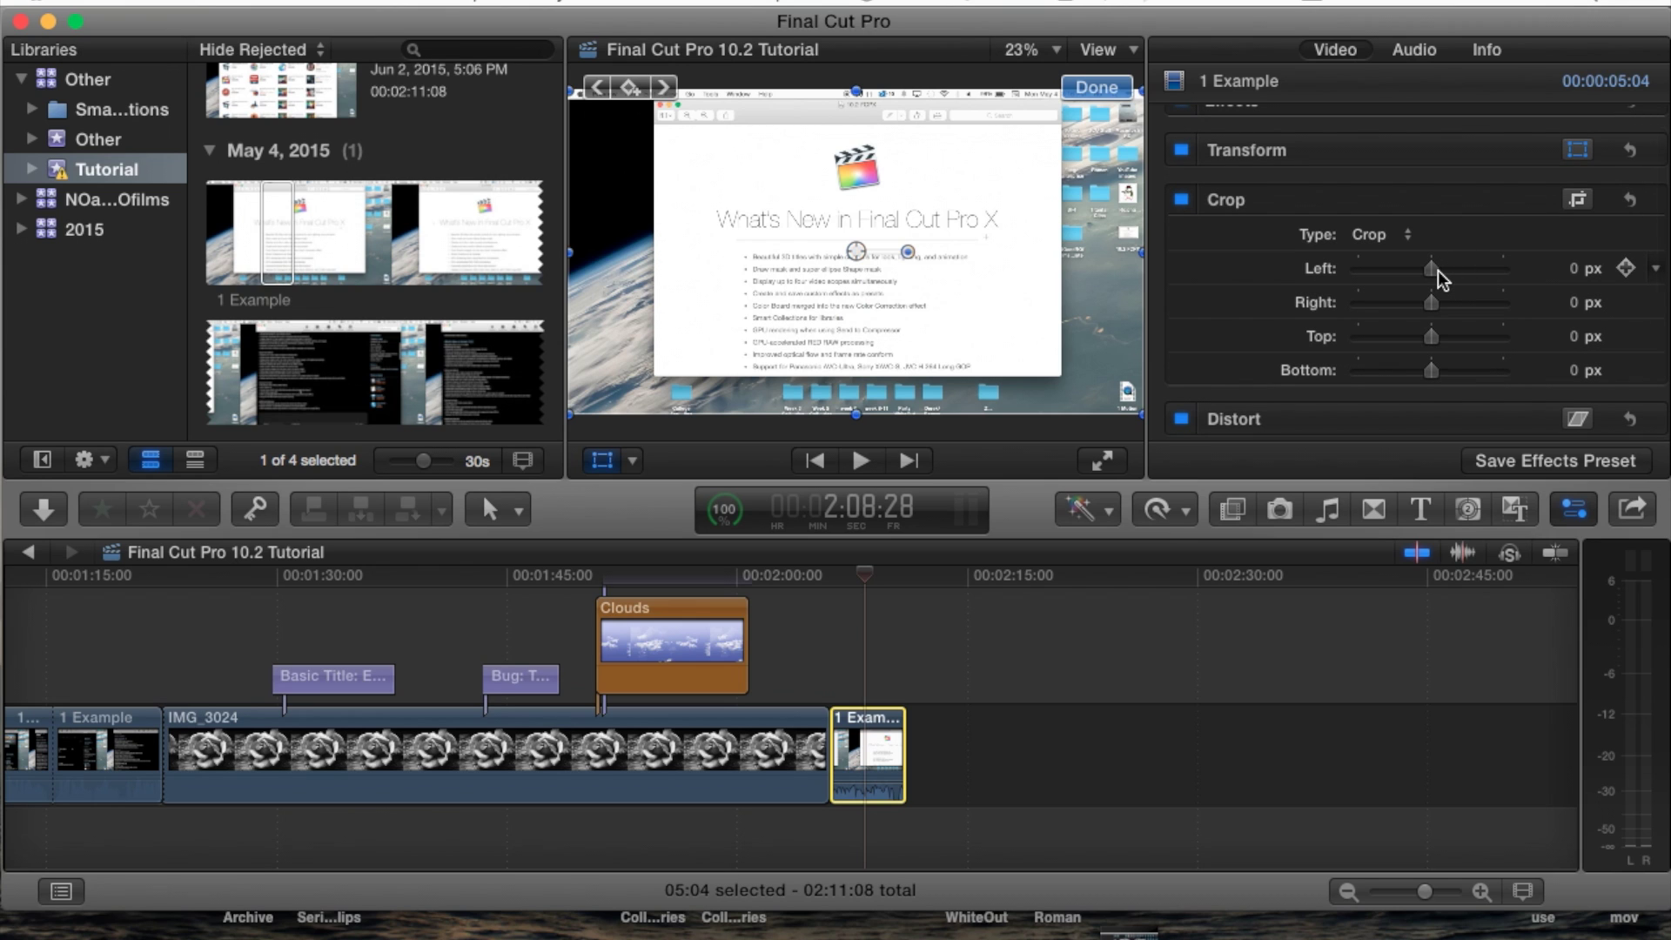
Step: Crop the 1 Example clip to Left 53 px and Bottom 74 px in the Inspector
drag(1438, 271, 1438, 372)
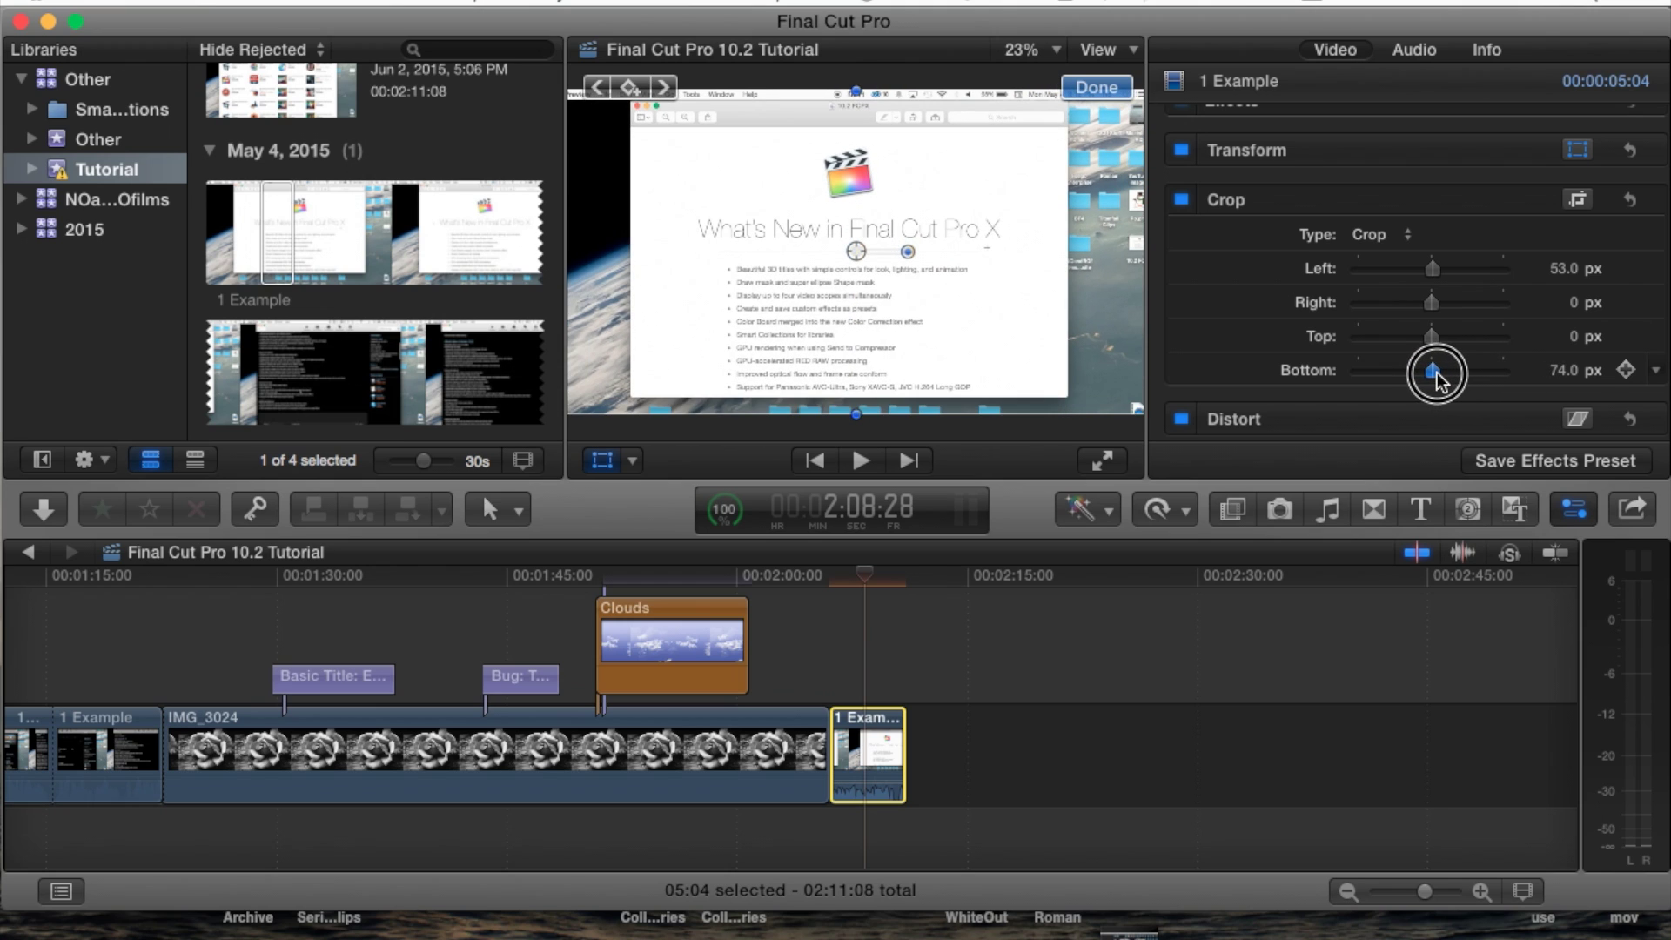
Step: Reset the crop to 0 px on all edges and turn on the viewer's on-screen crop controls
click(1631, 201)
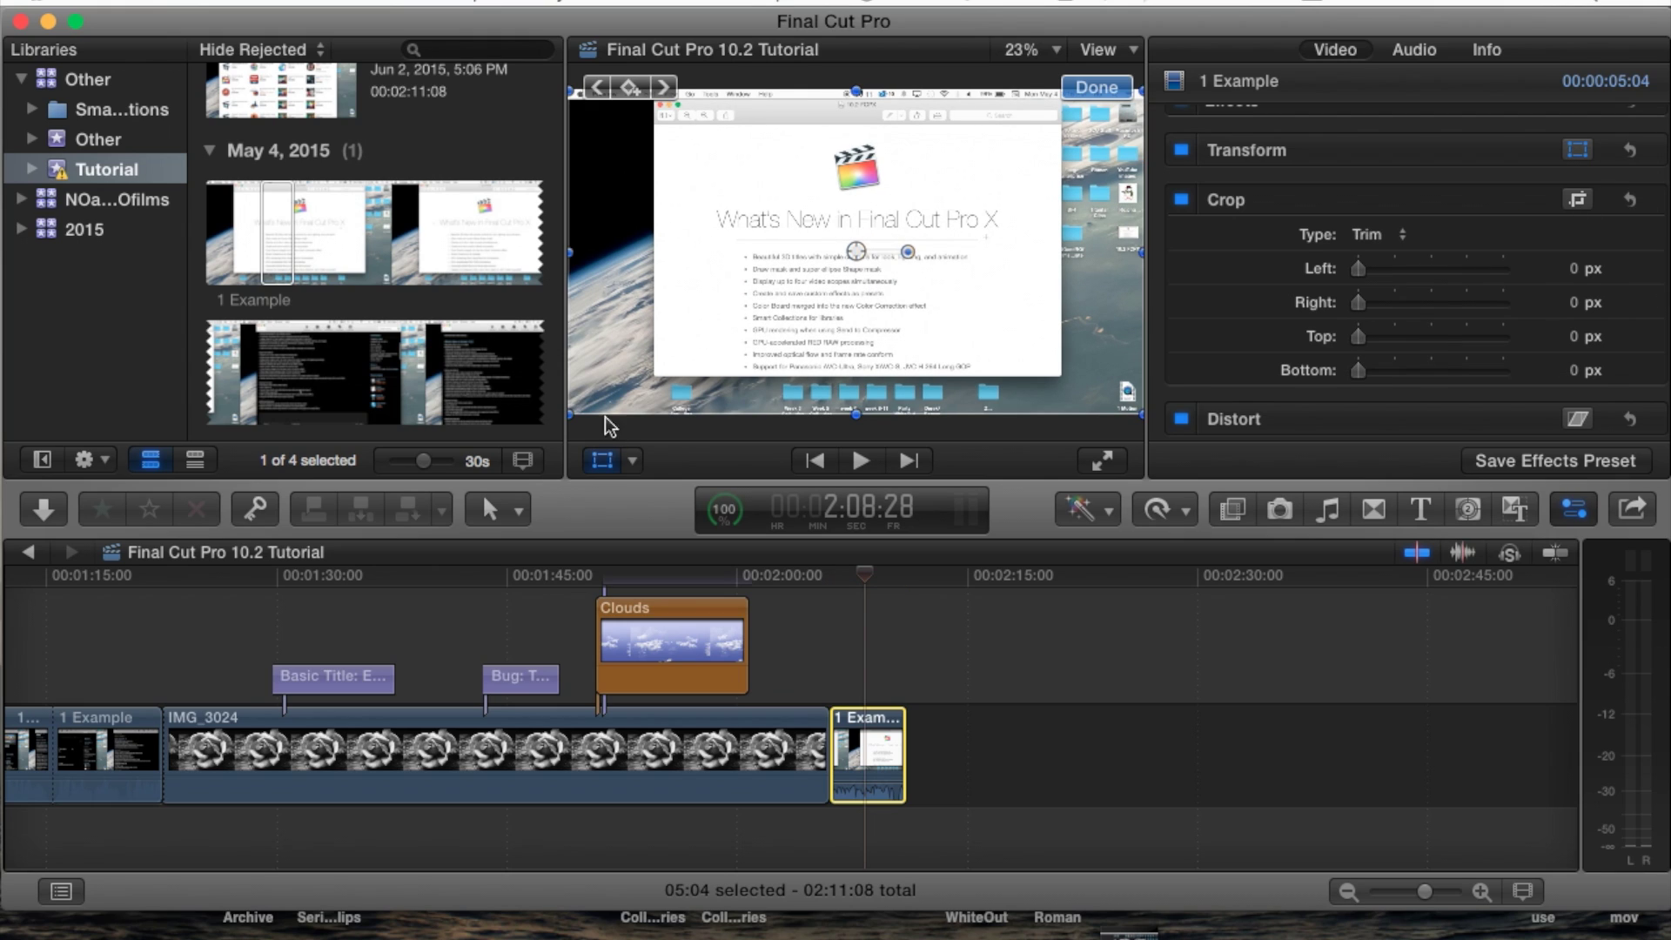
click(1579, 201)
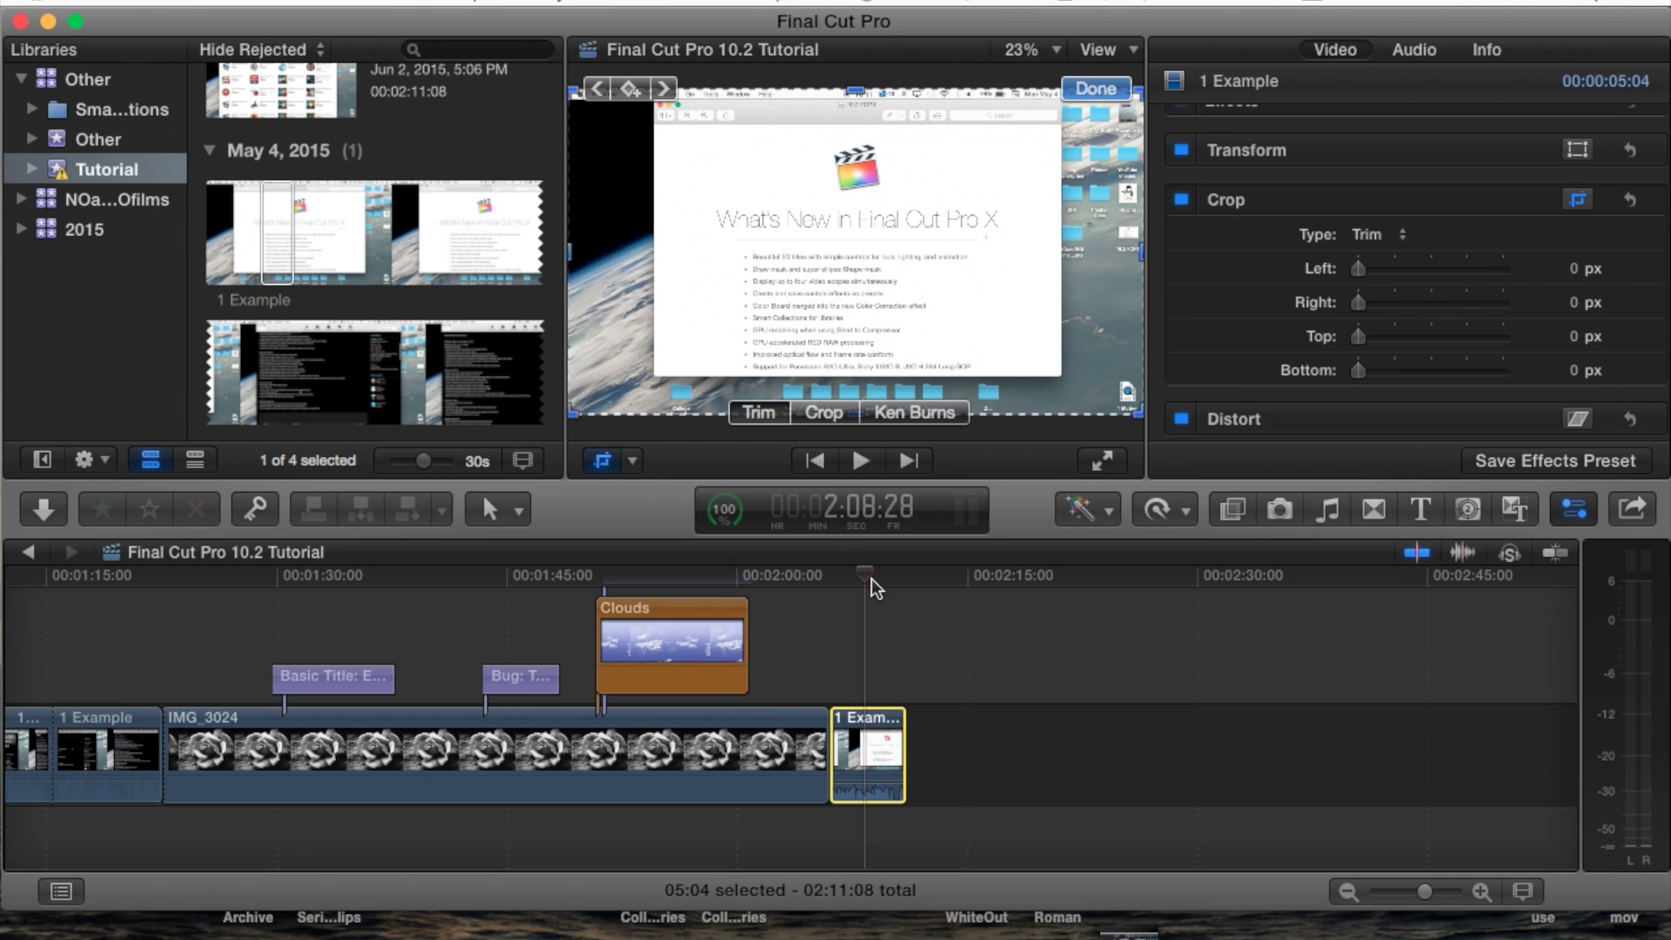
drag(867, 574, 857, 622)
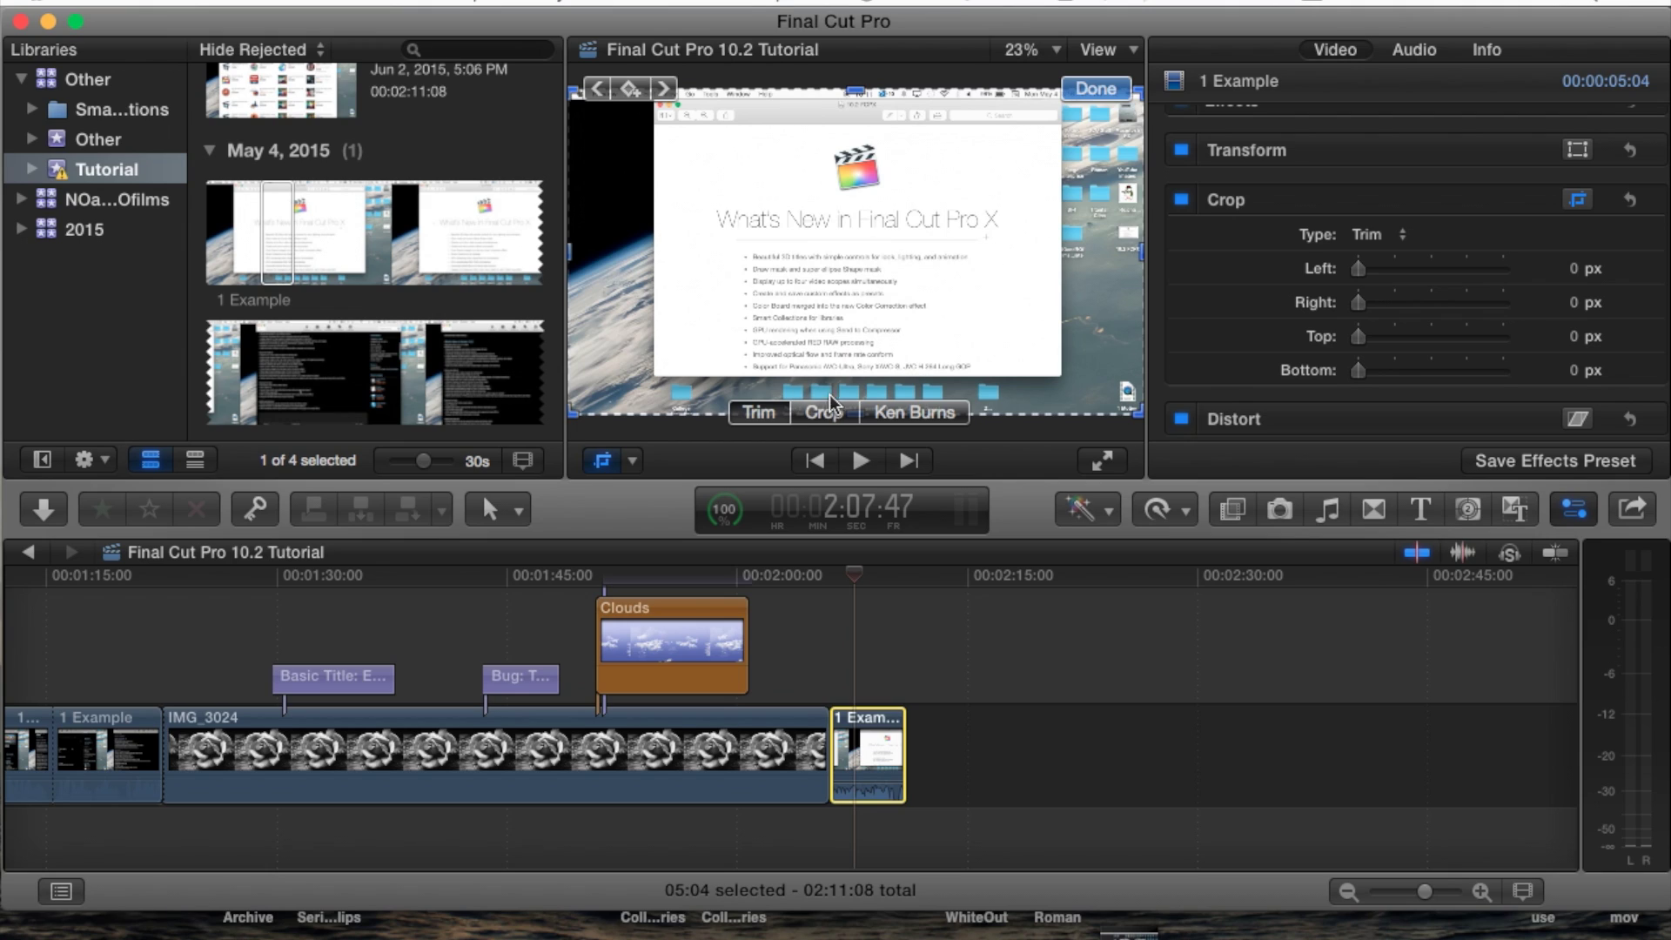
Step: Choose Crop in the viewer and shift the crop box to Top 137.4 px, Bottom -137.4 px
click(825, 413)
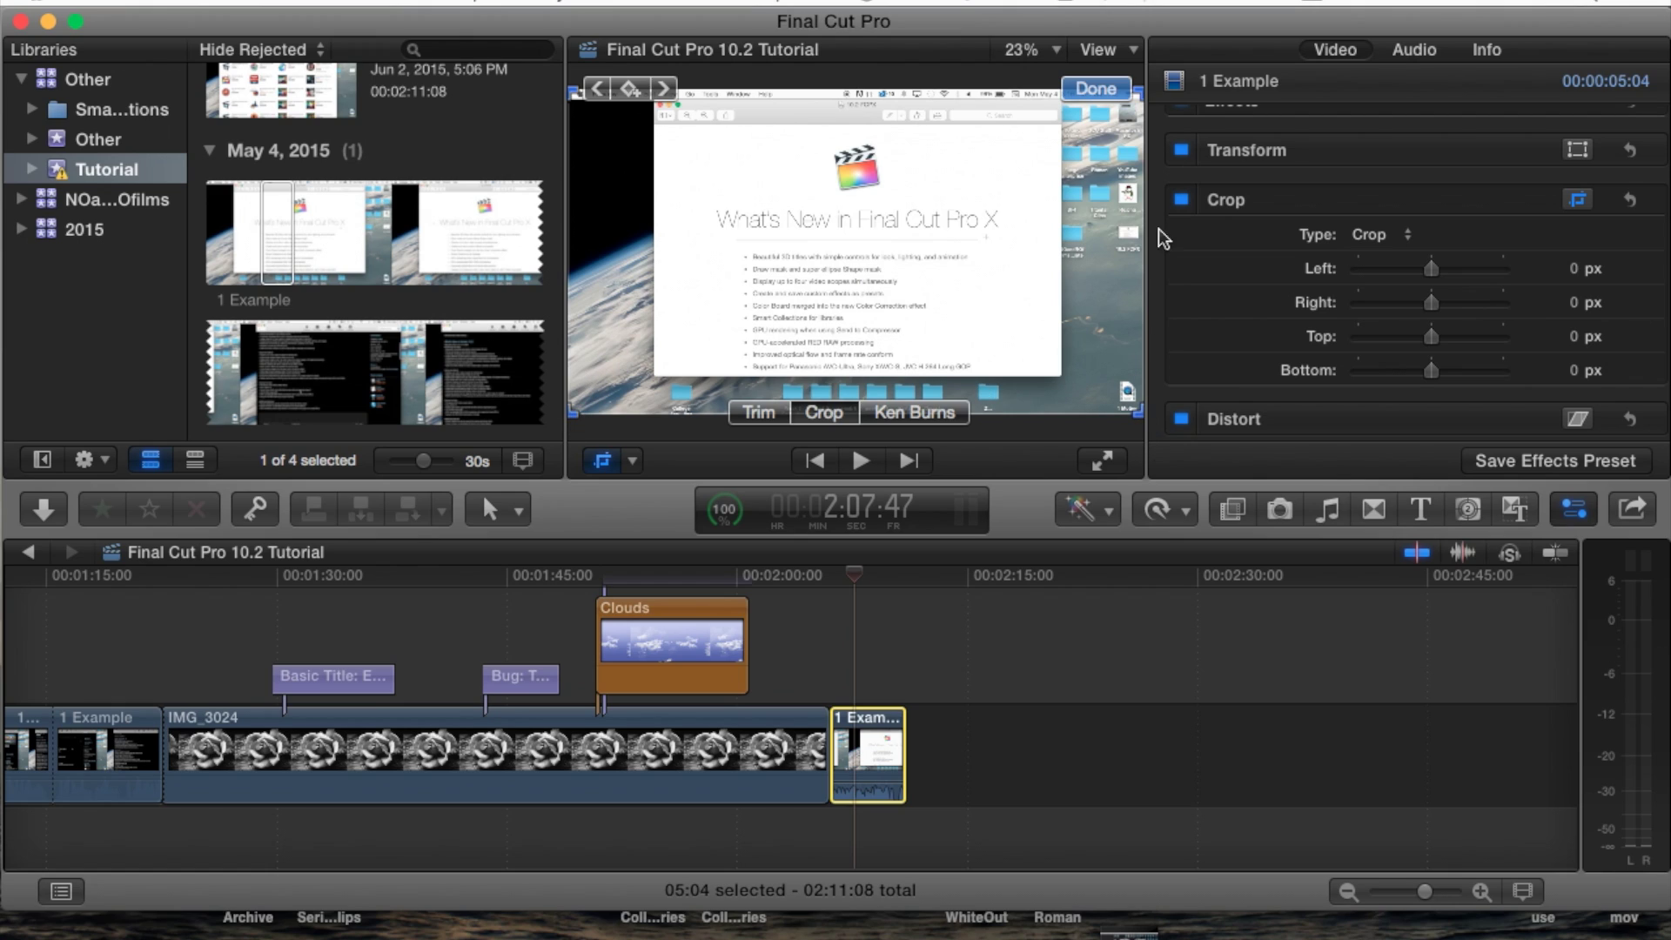
drag(913, 258, 900, 295)
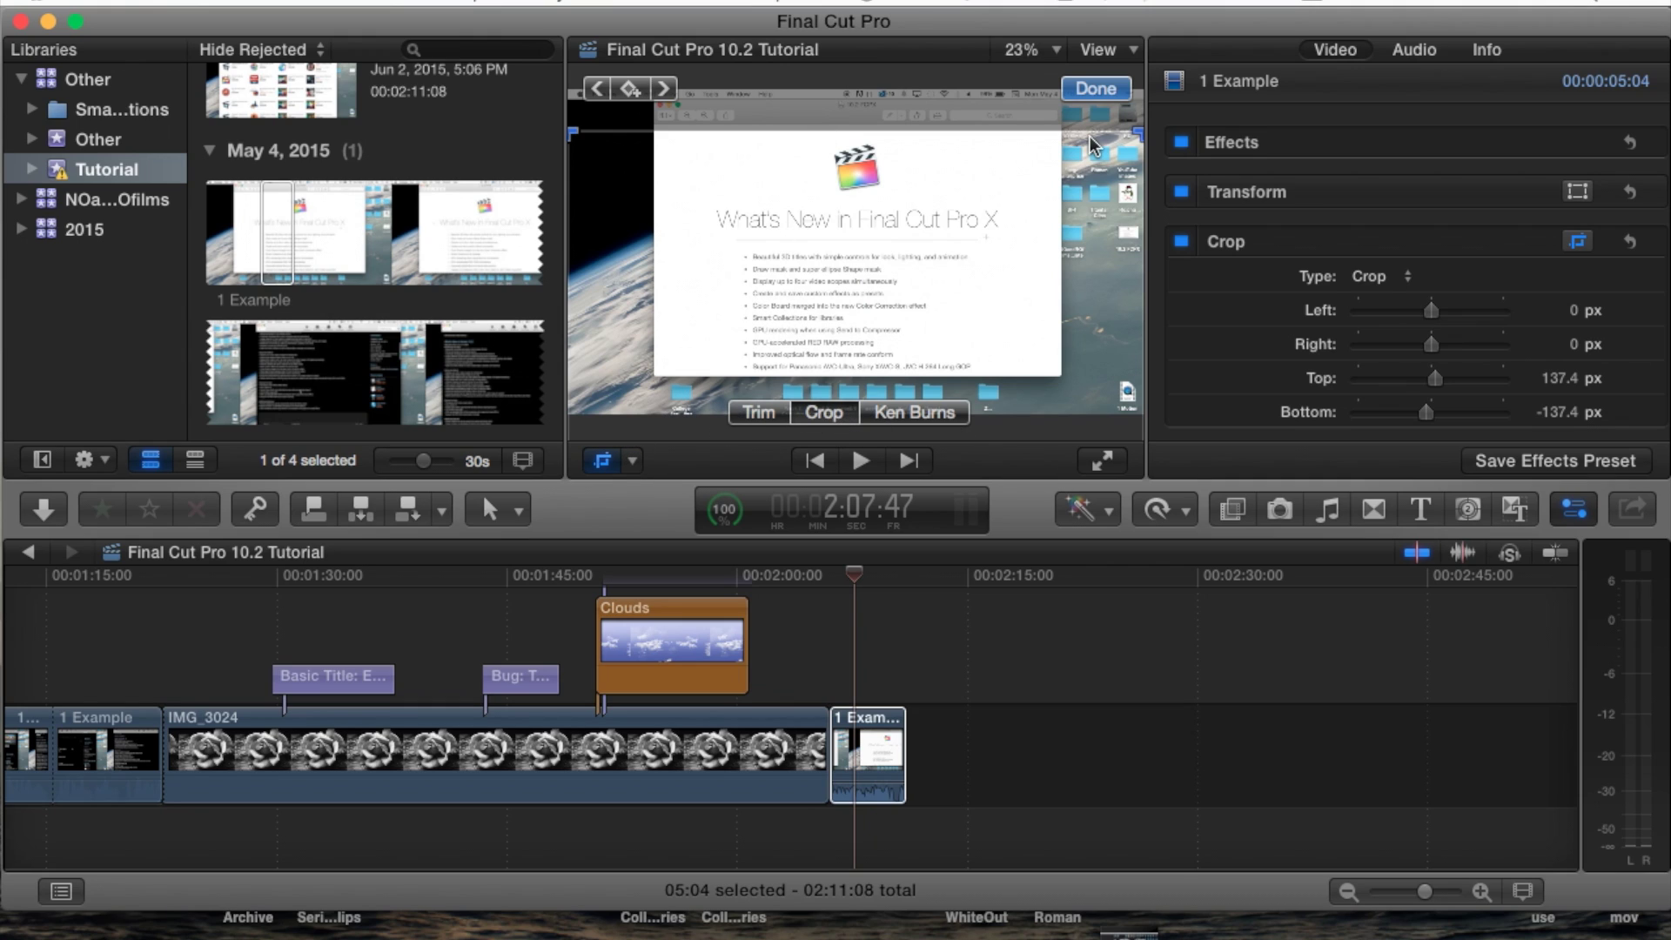
click(1097, 89)
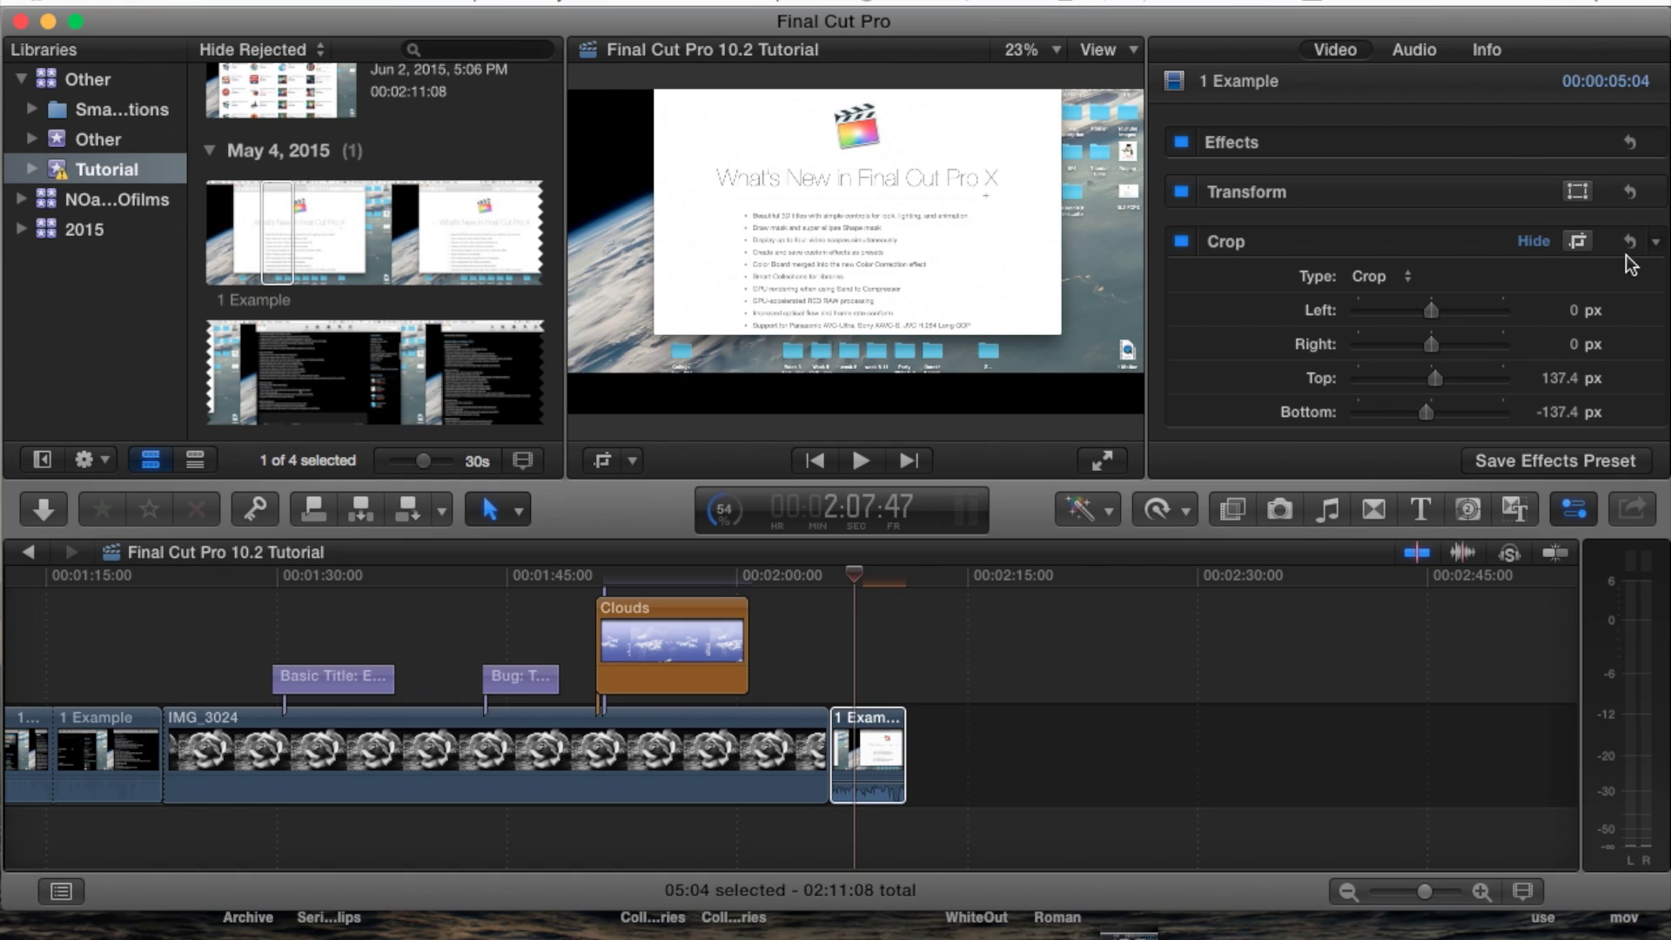
Step: Undo the shift and fit the crop box to Left 783.8, Right 738.7, Top 147.5, Bottom 708.9 px
key(super+z)
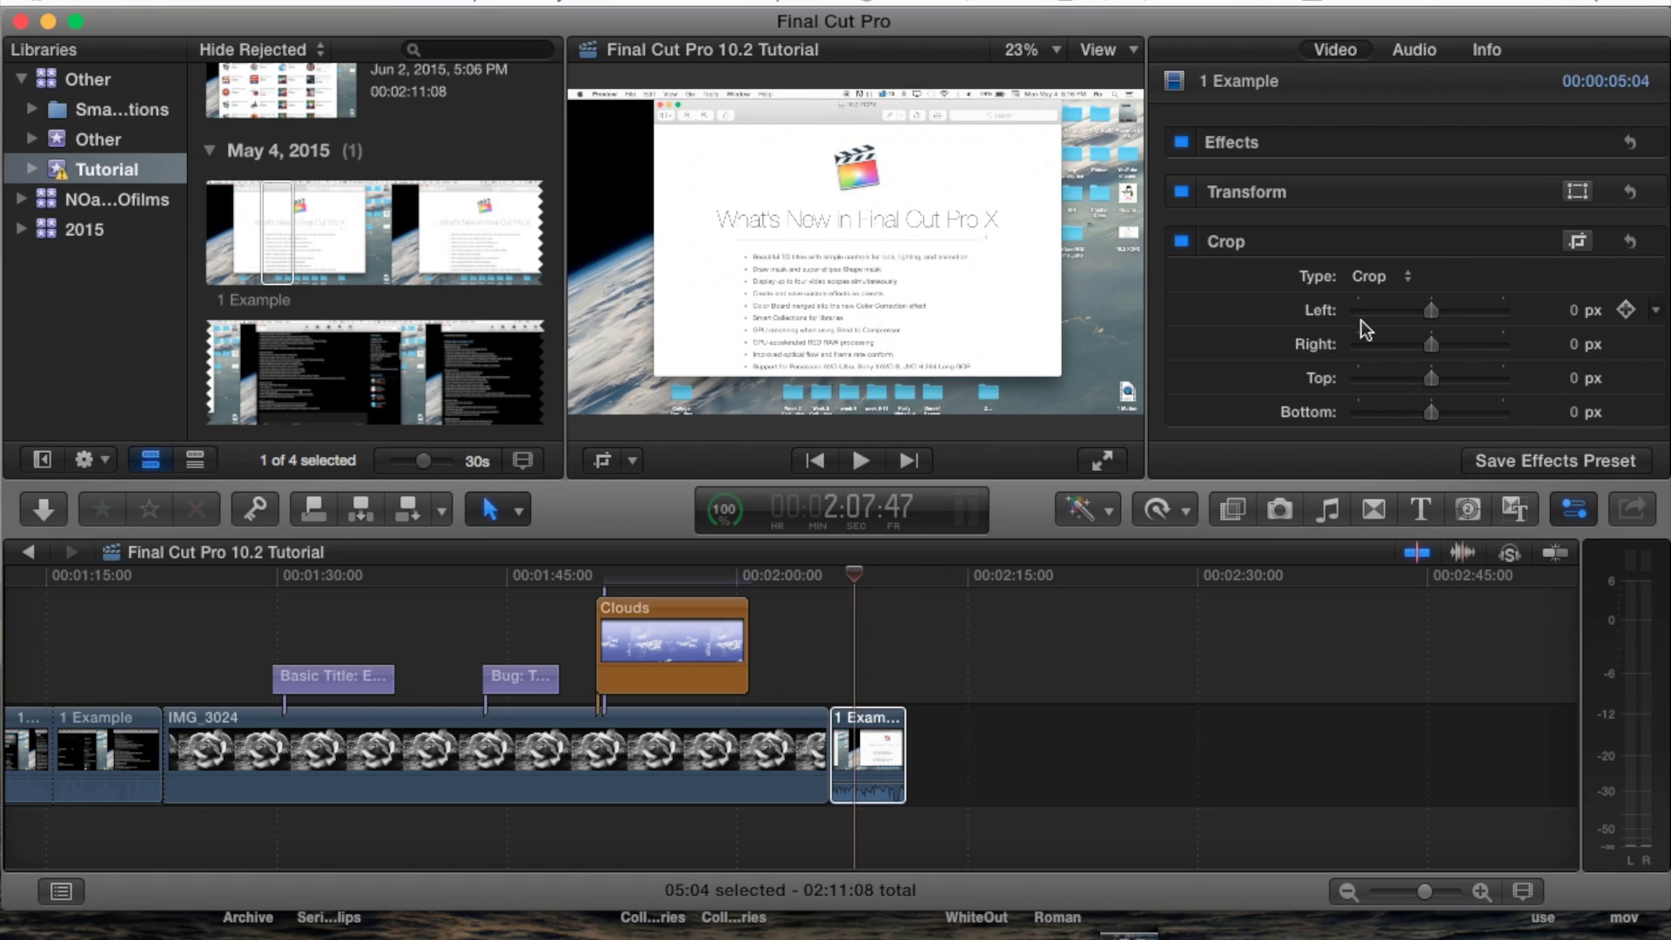
click(1578, 241)
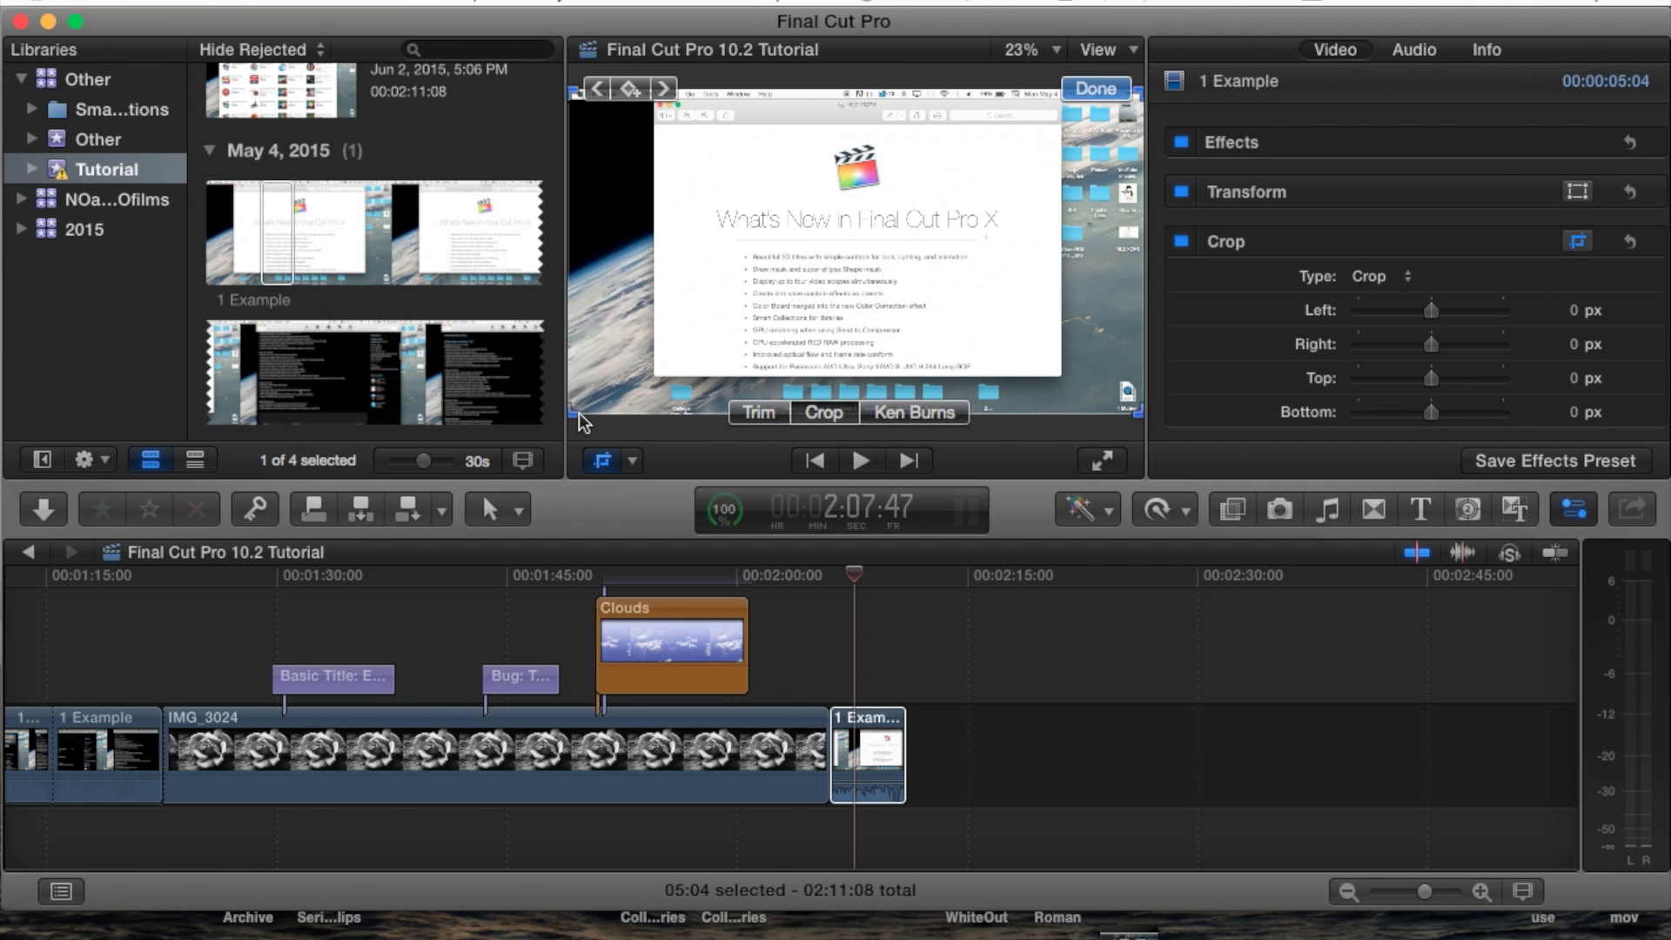
drag(754, 314, 808, 268)
drag(632, 369, 783, 272)
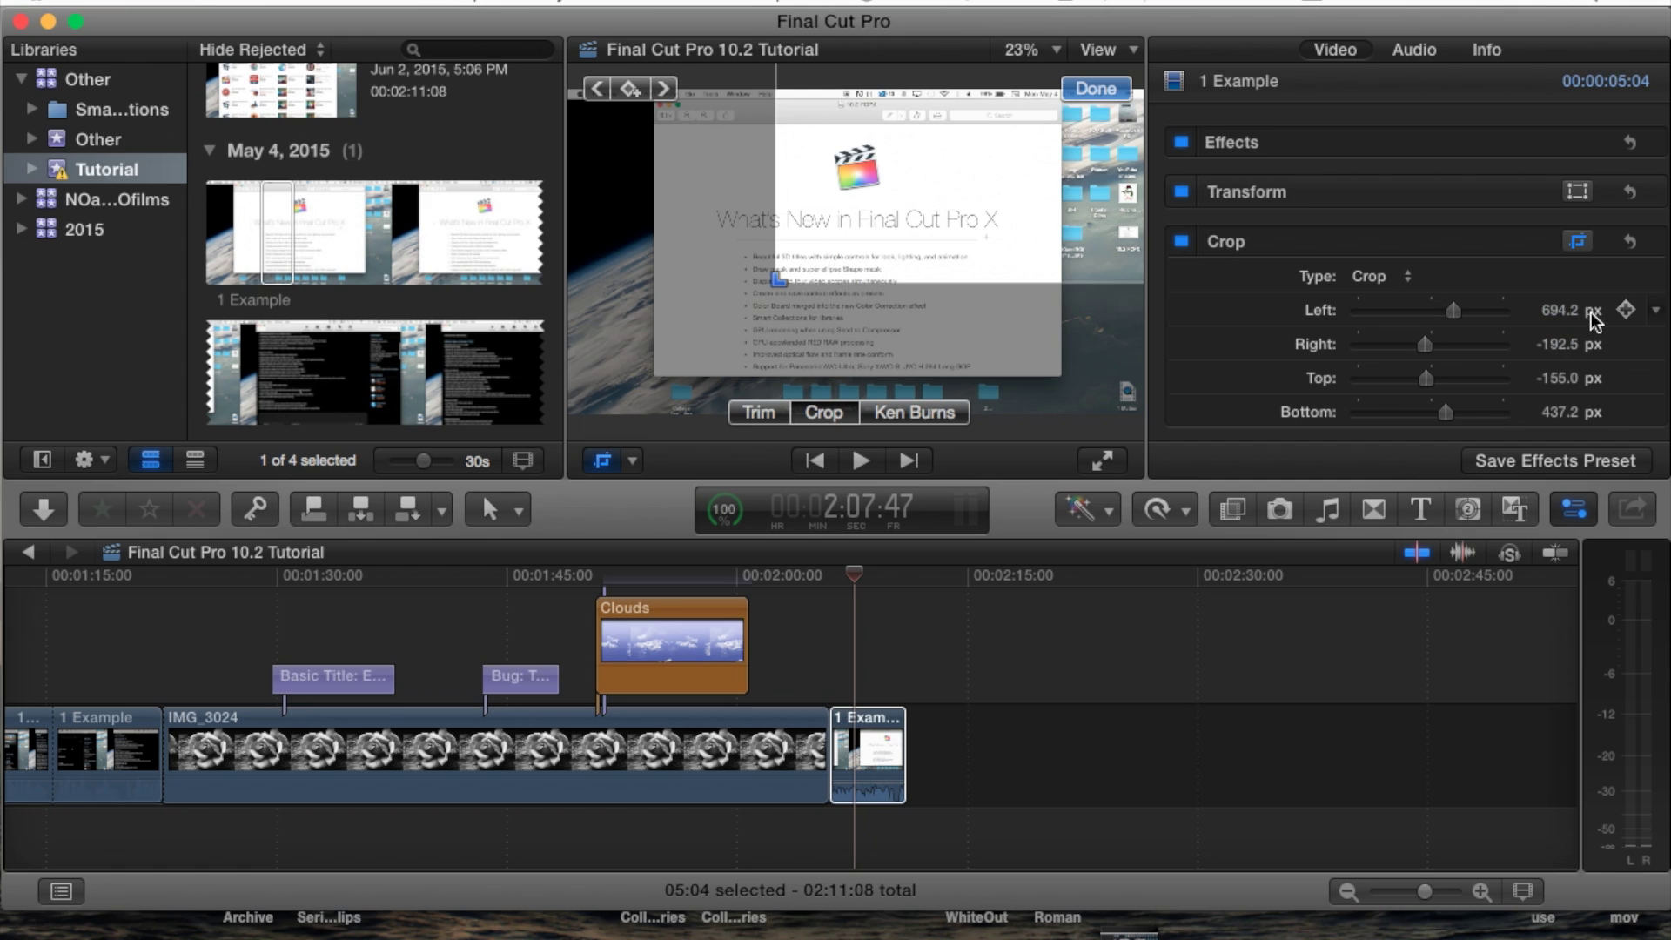
drag(1057, 191, 949, 275)
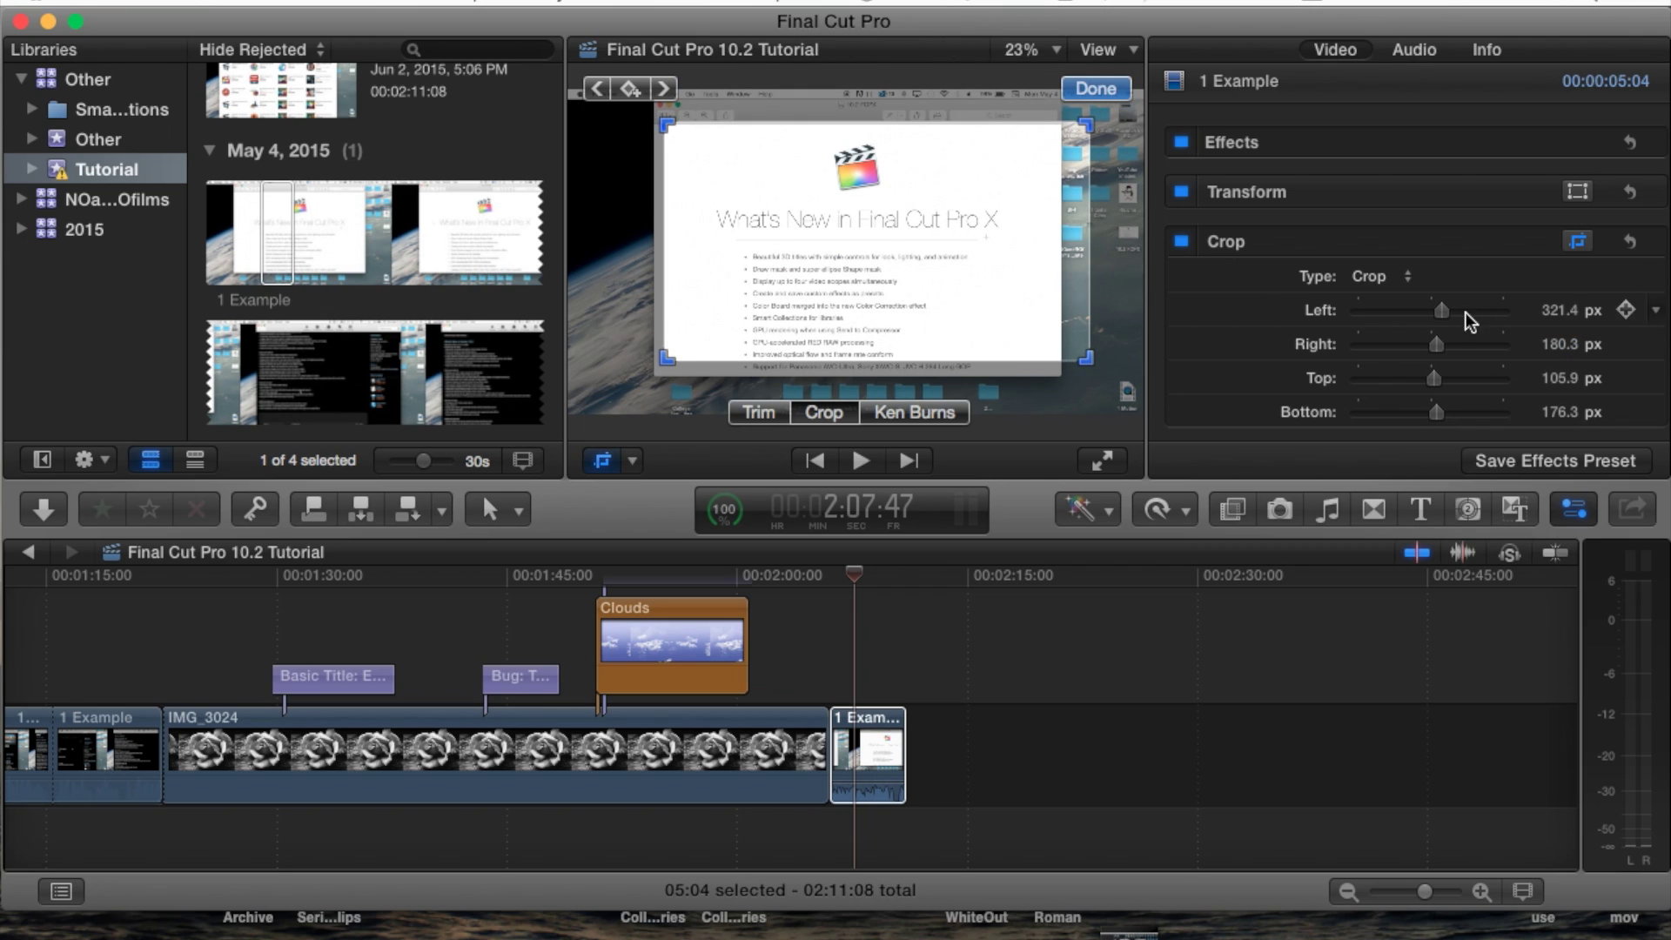
mouse_move(981, 207)
mouse_down()
mouse_move(970, 230)
mouse_move(983, 224)
mouse_up()
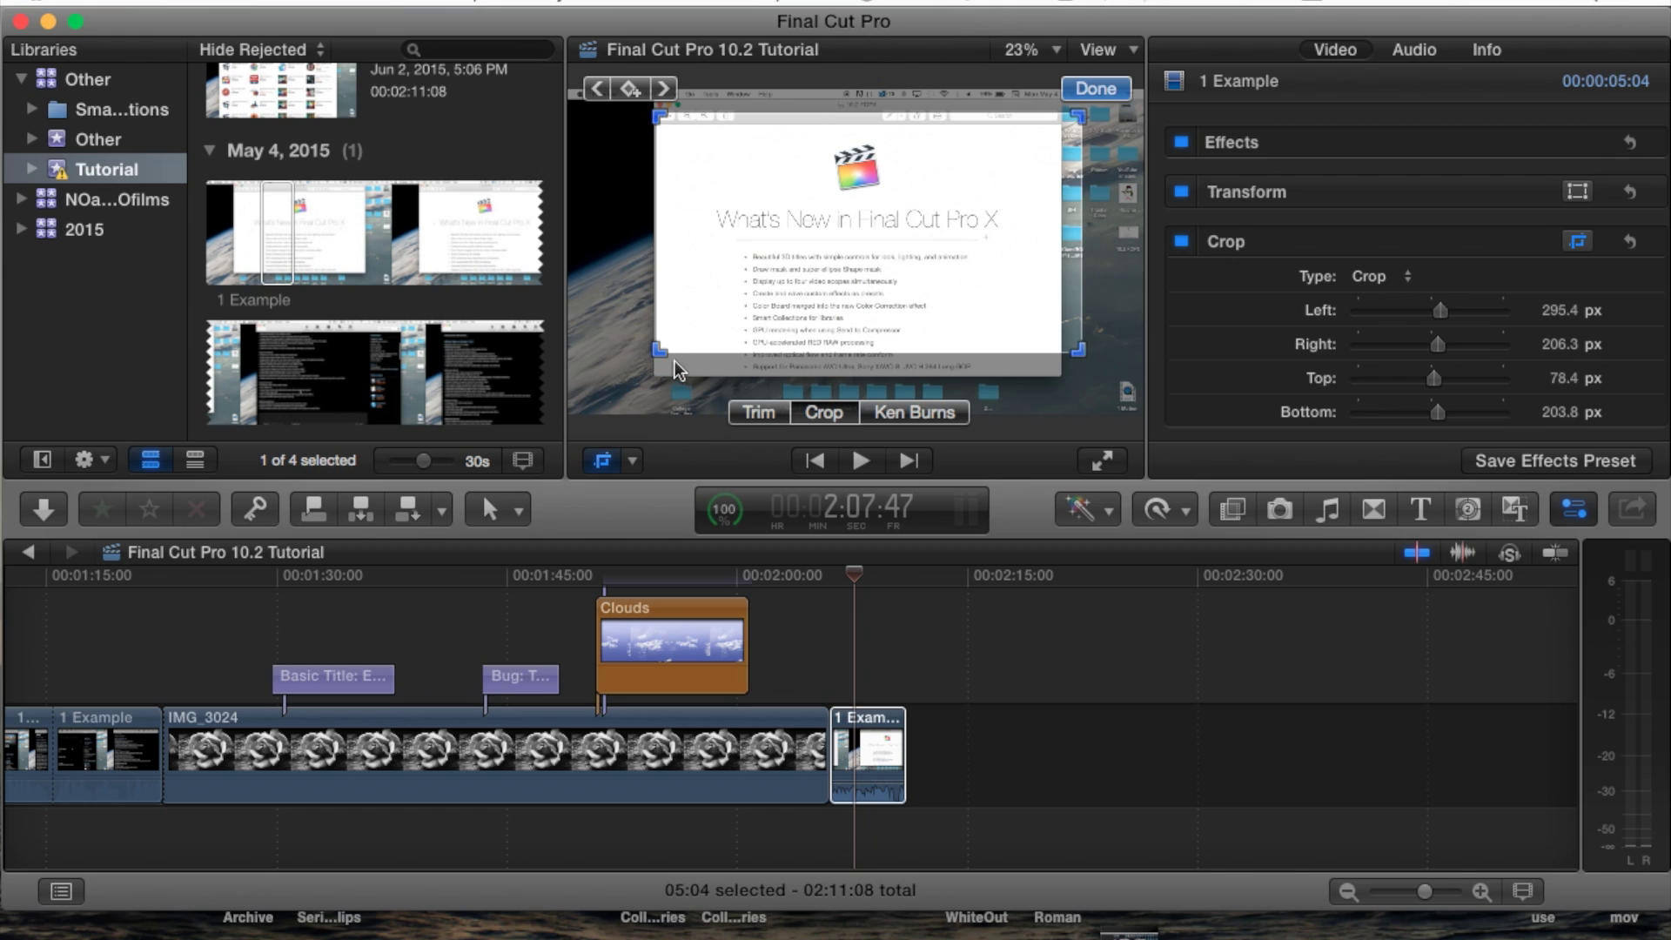
drag(675, 360, 877, 174)
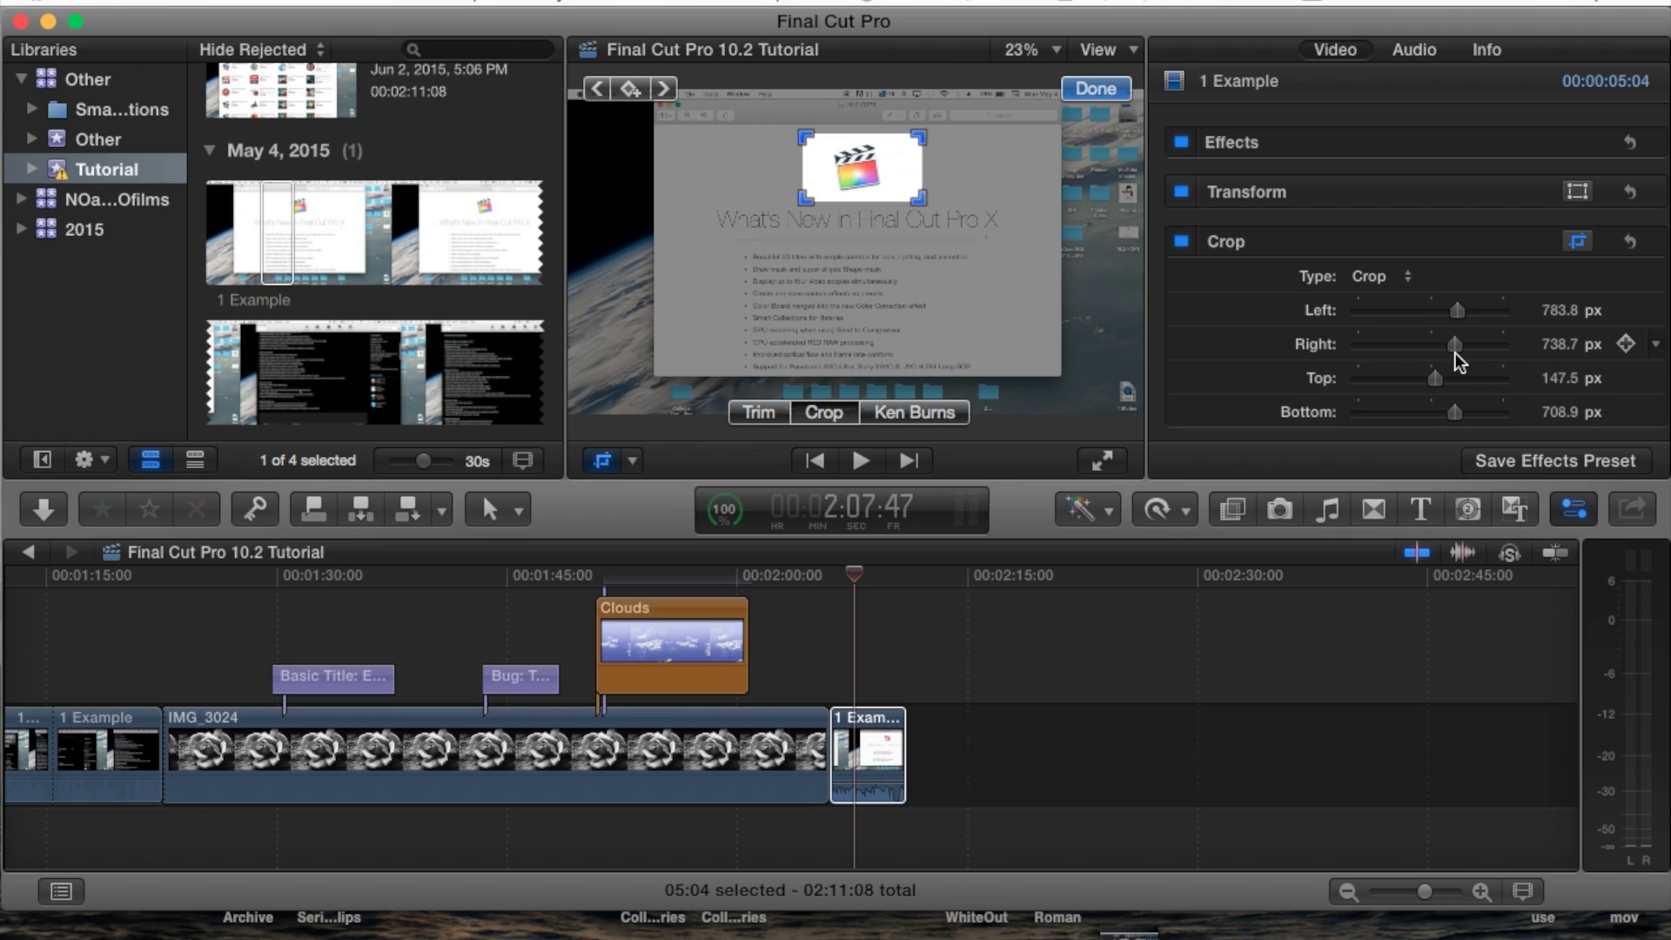
Step: Apply the crop with Done so the viewer shows only the clapperboard icon
click(1095, 89)
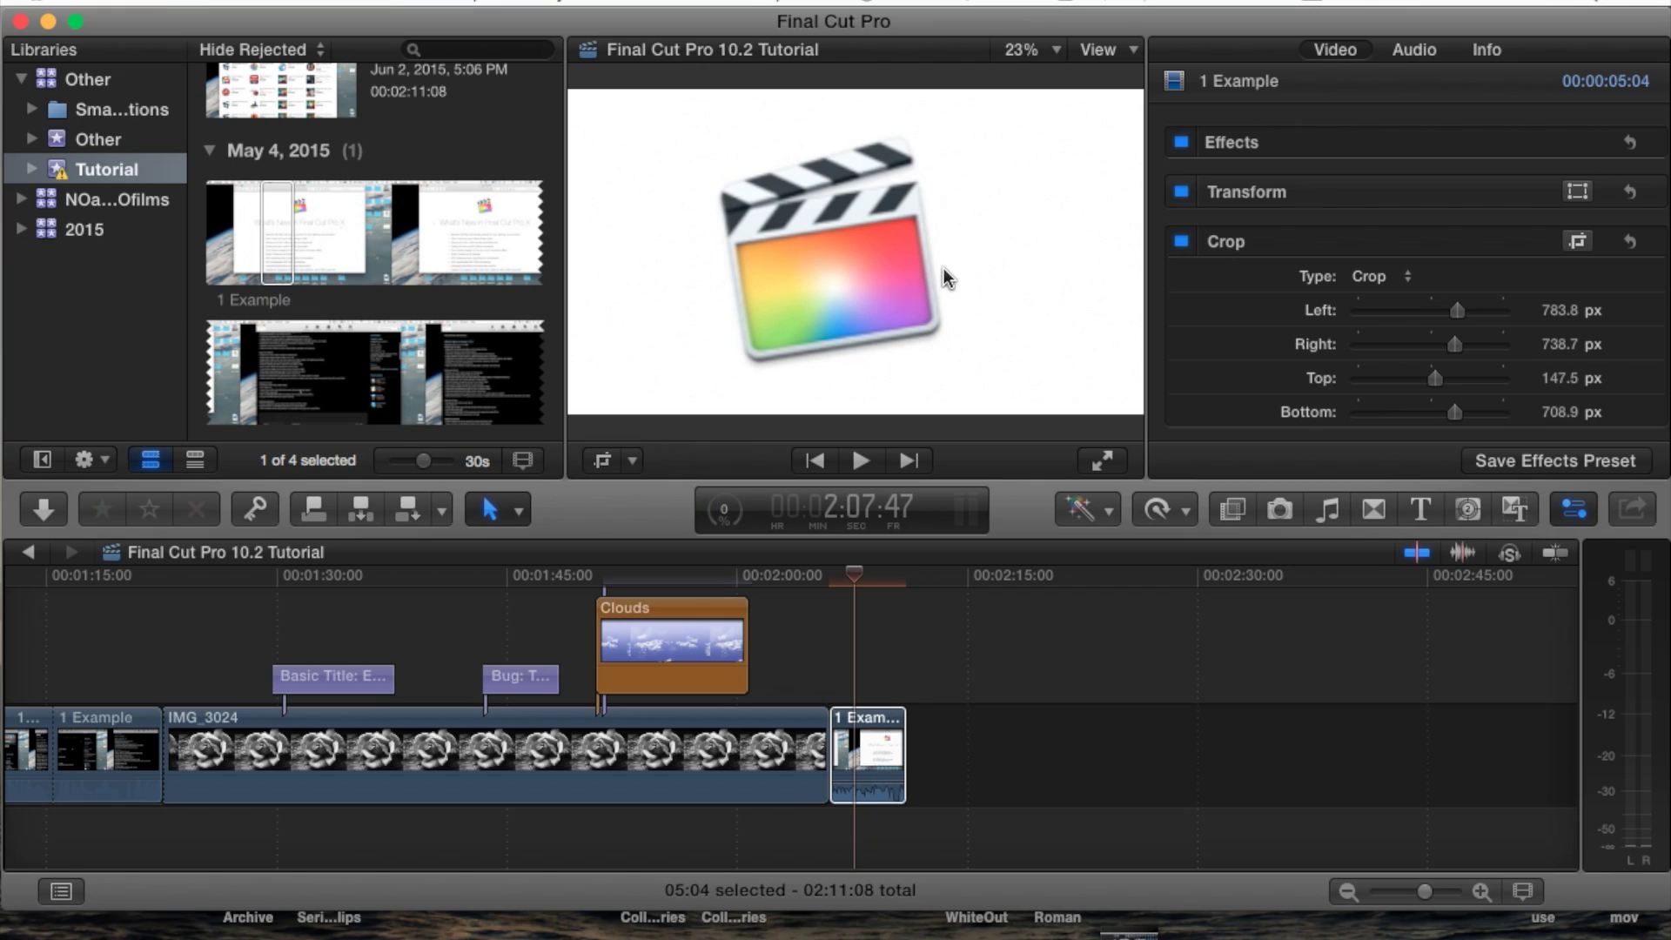
scroll(1238, 316, down, 2)
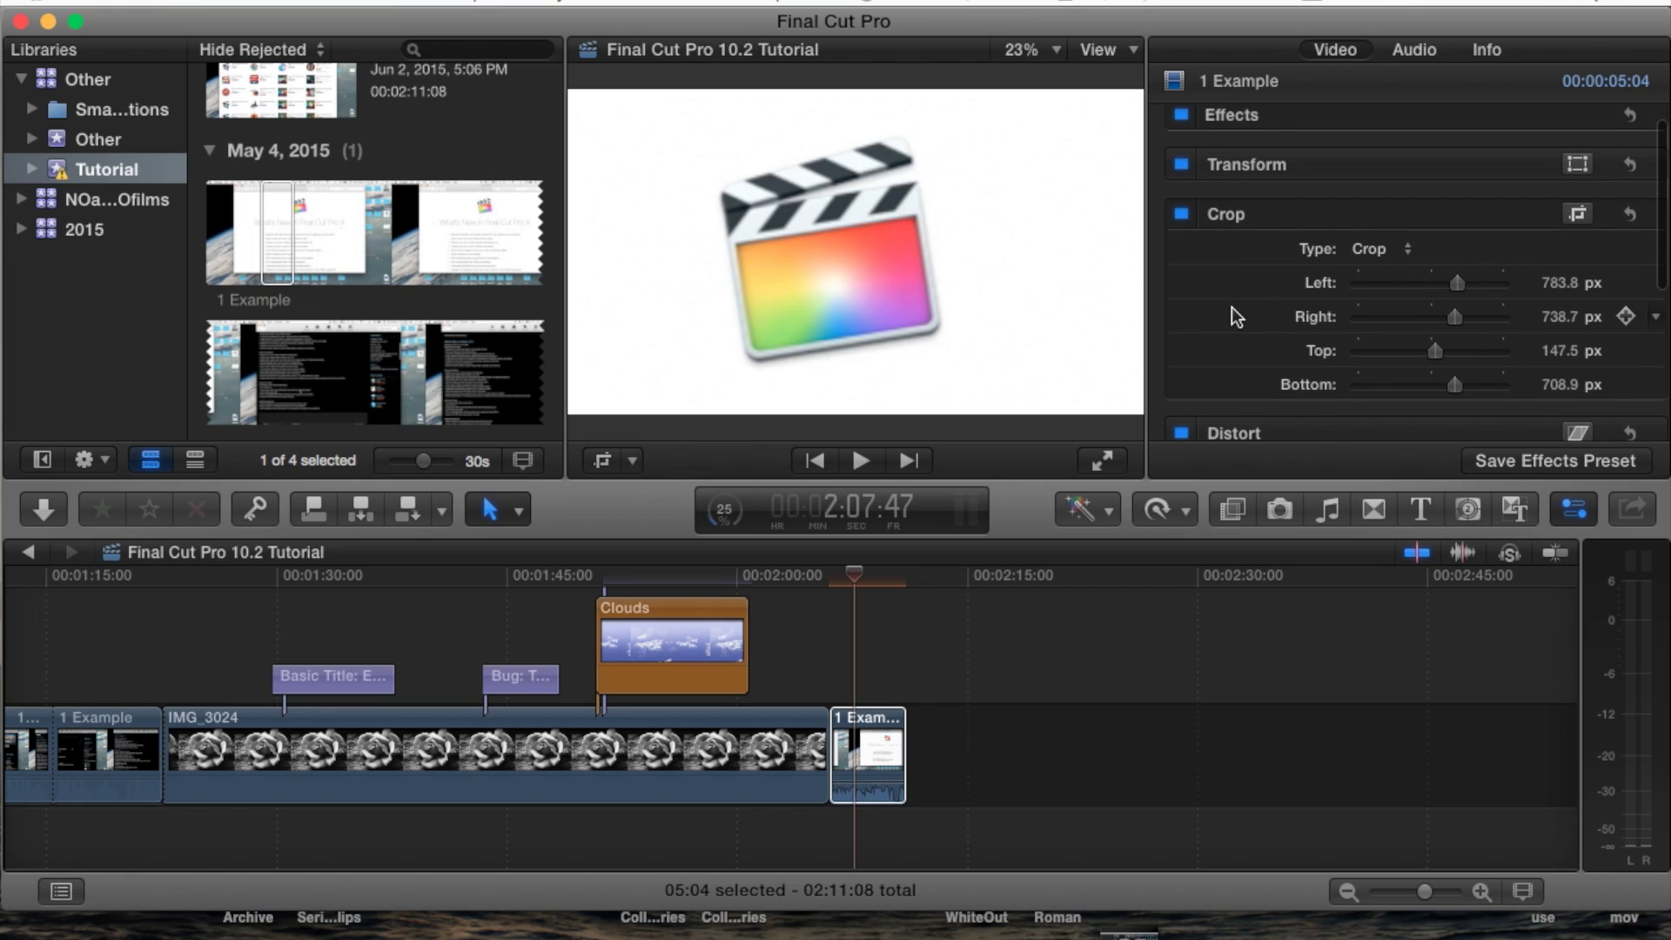